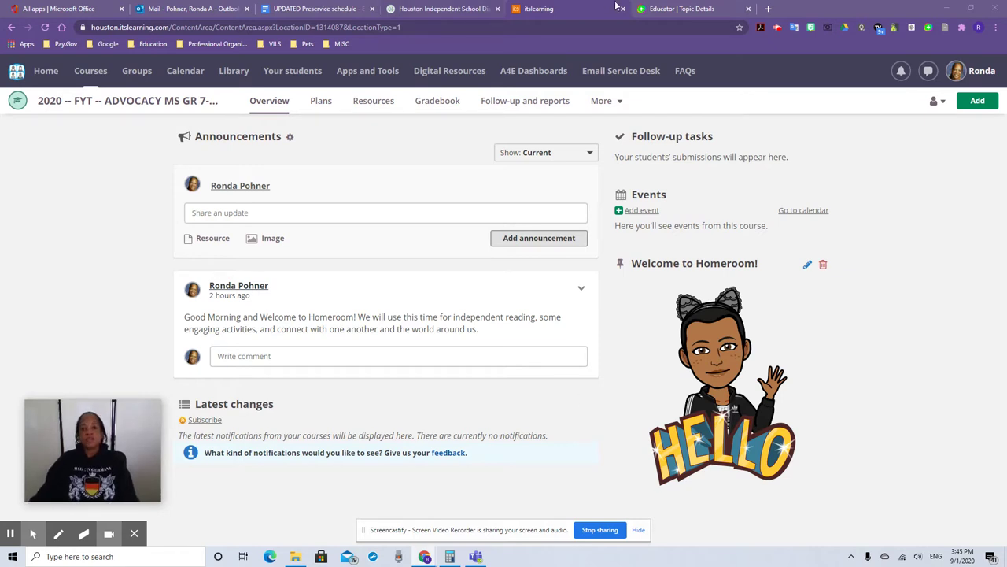
Open the homeroom welcome announcement in Immersive Reader and play its text aloud.
left_click(683, 10)
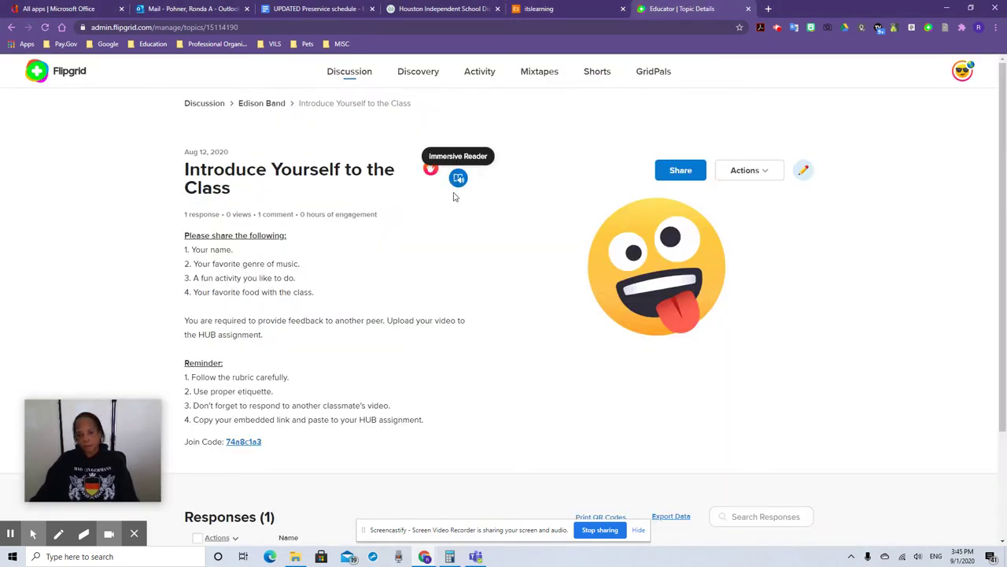
left_click(543, 9)
left_click(581, 292)
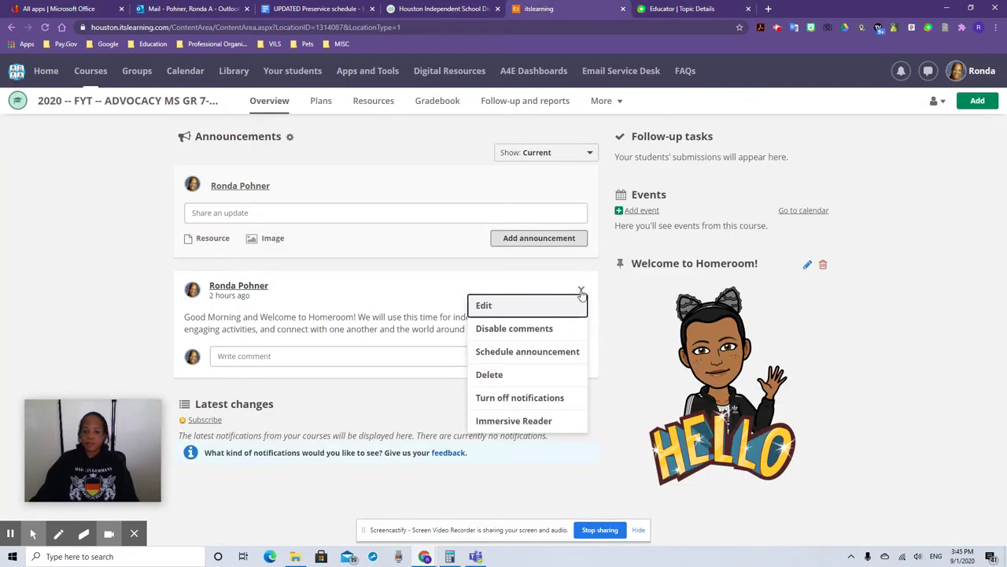
left_click(540, 422)
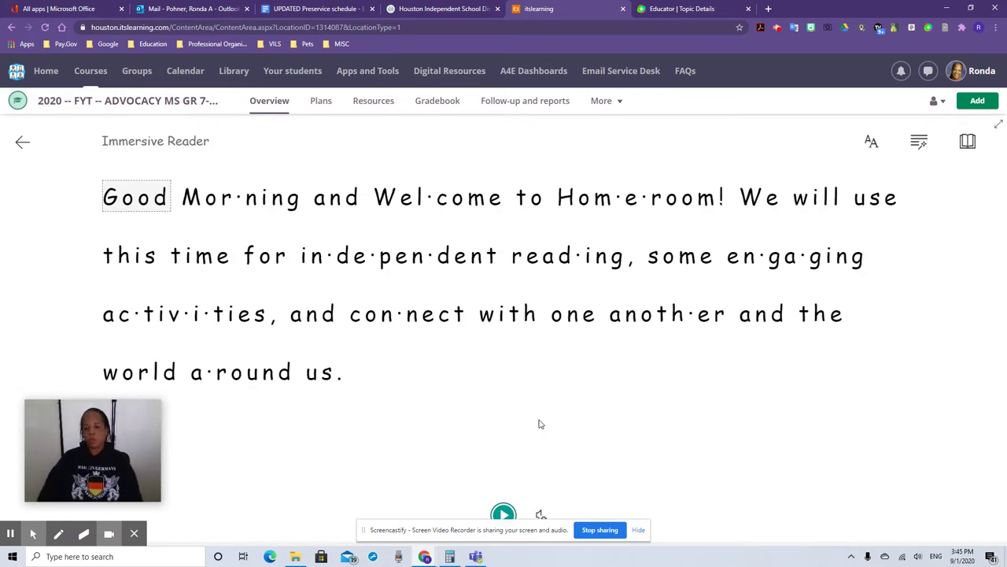
left_click_drag(468, 536, 292, 508)
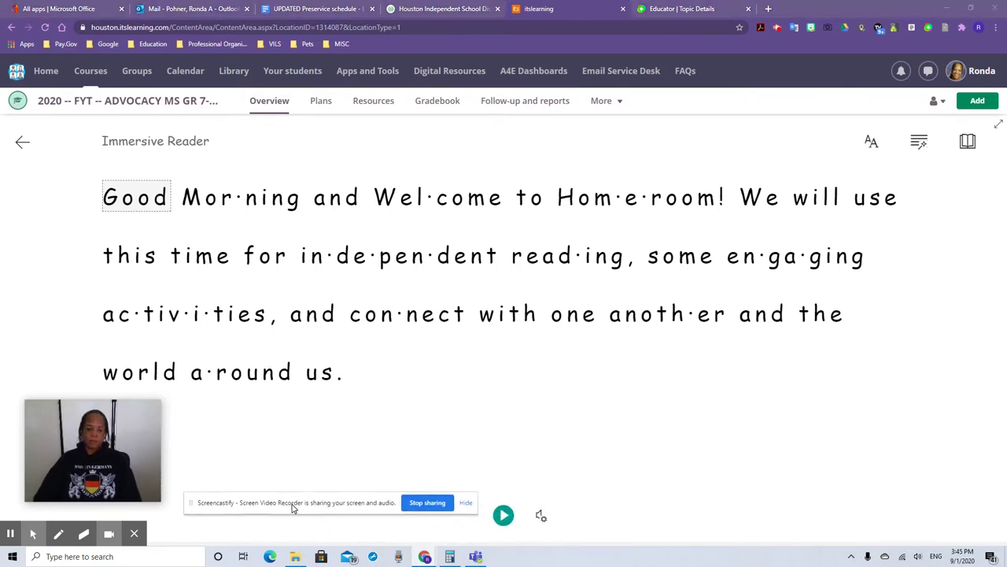
left_click(505, 515)
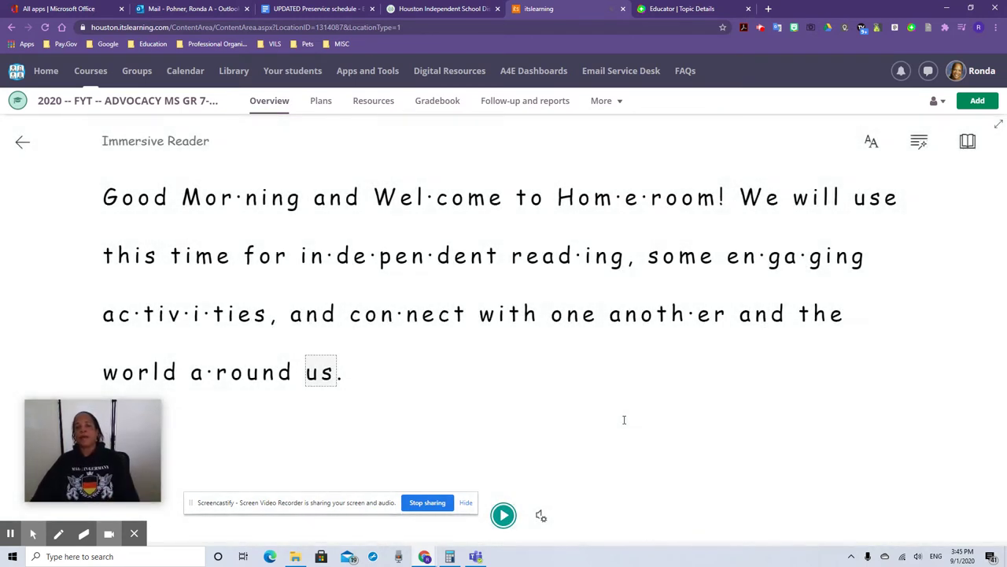
Switch Increase Spacing off and back on, and set the reader's font to Calibri after trying Sitka.
left_click(872, 144)
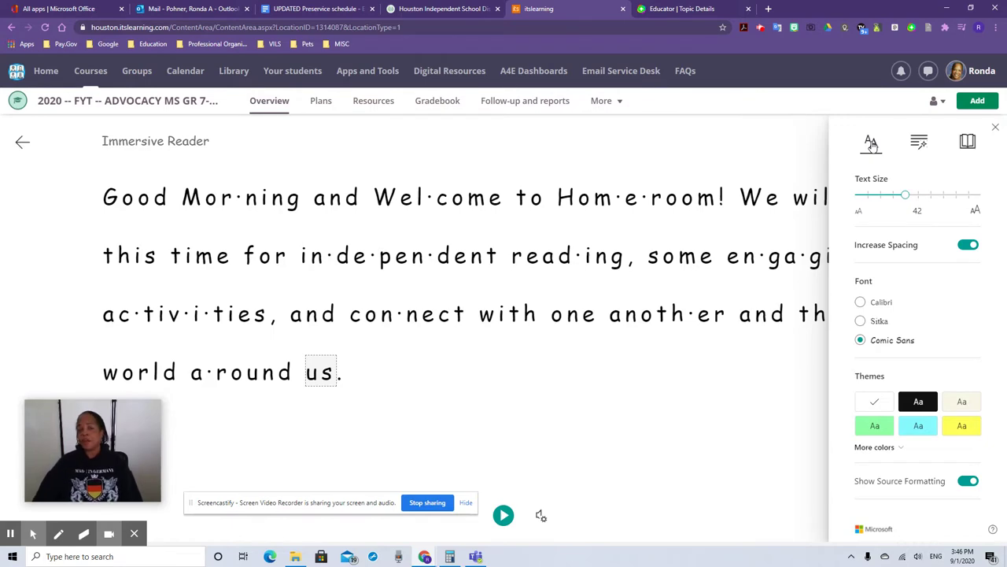
mouse_move(905, 196)
left_mouse_down()
mouse_move(966, 203)
mouse_move(882, 199)
mouse_move(906, 198)
left_mouse_up()
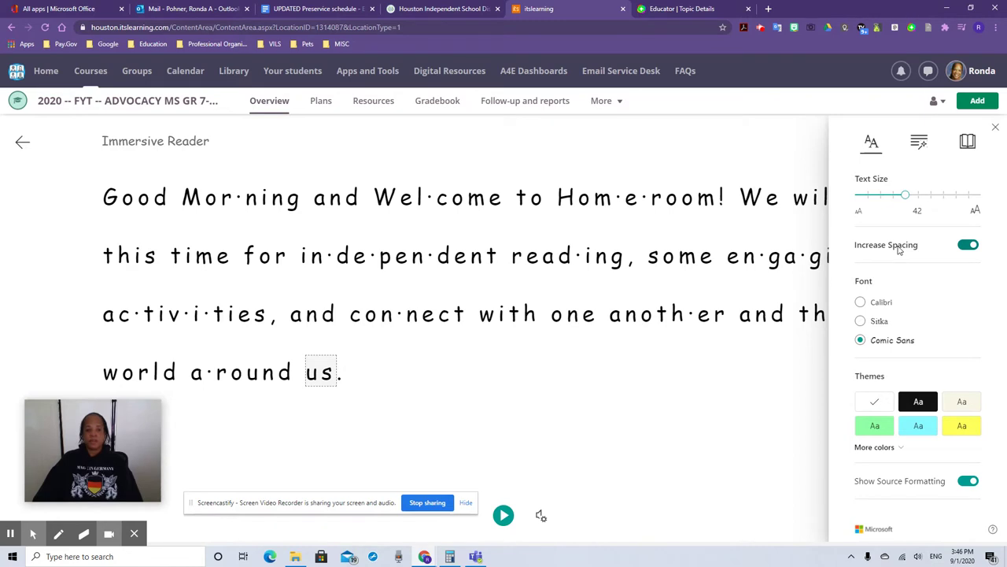
left_click(968, 245)
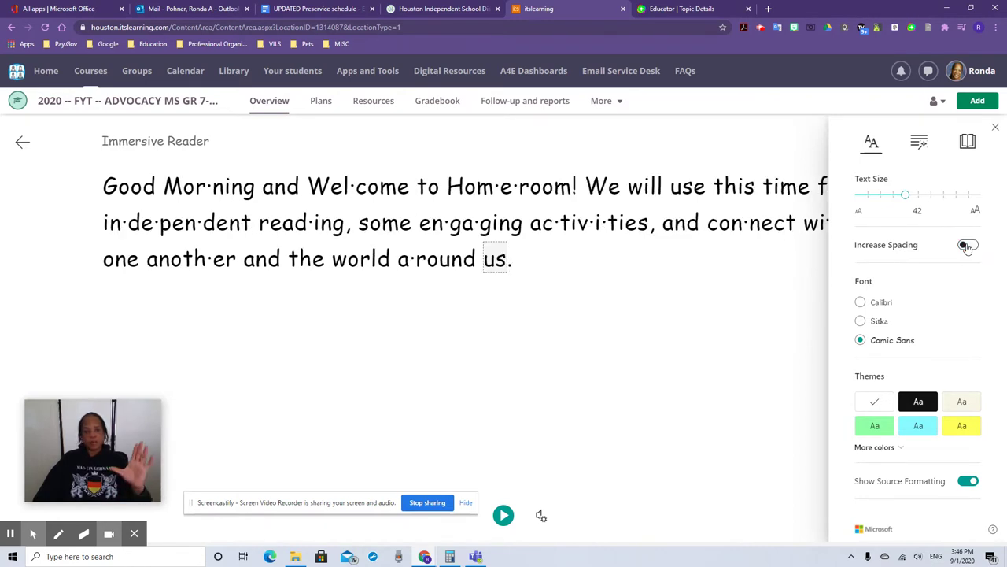
left_click(968, 245)
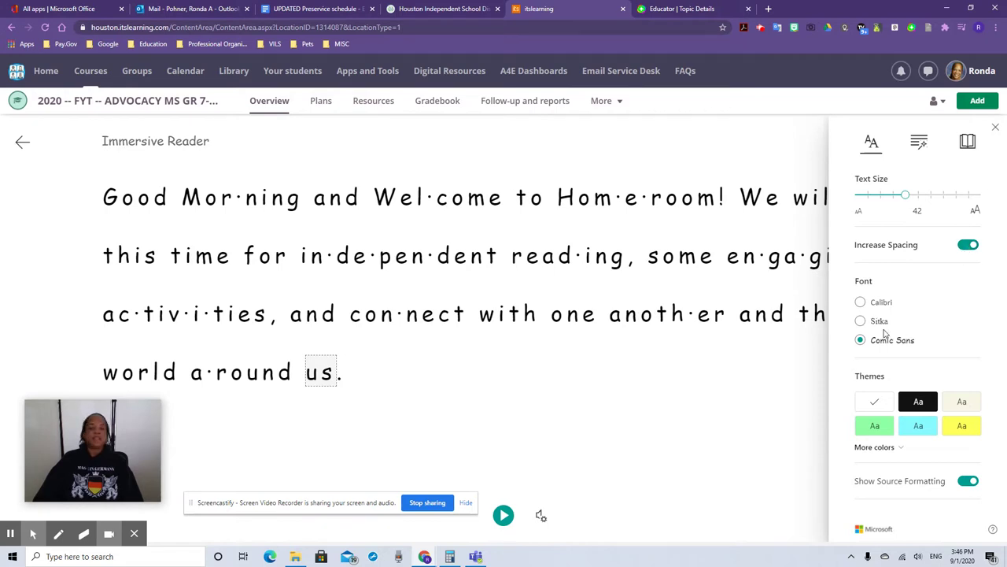
left_click(860, 321)
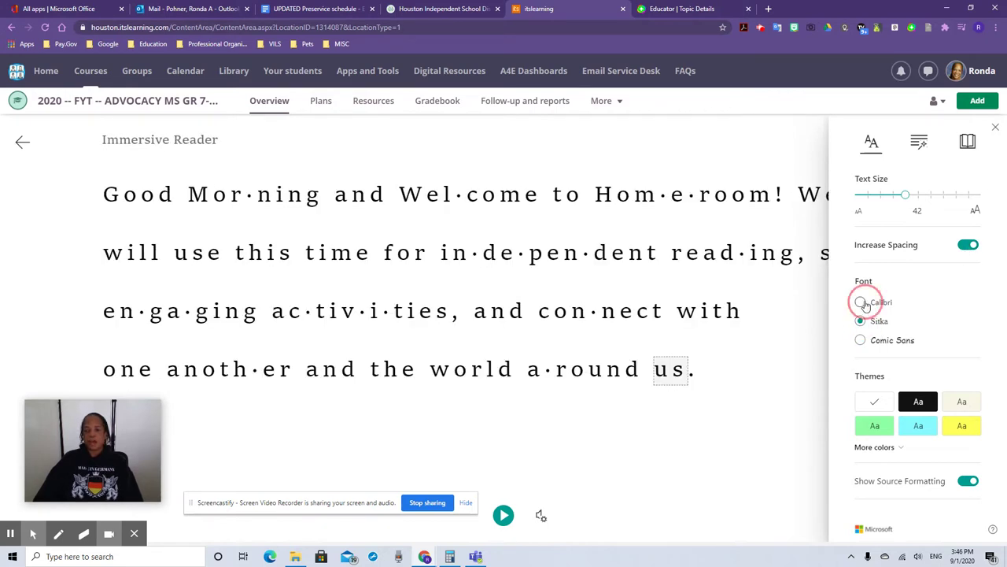
left_click(860, 302)
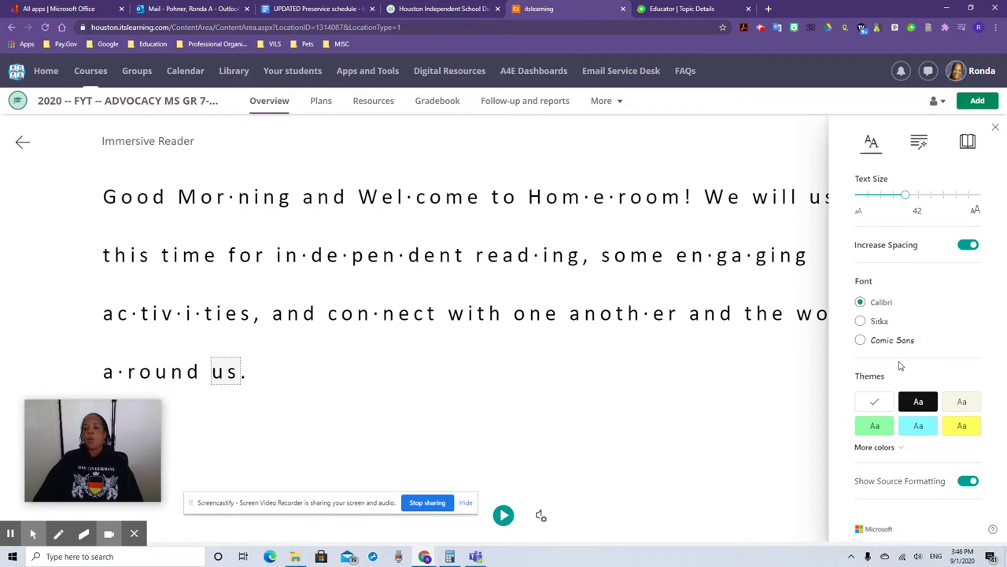
Expand the theme colors, preview the yellow and cyan backgrounds, and apply the light purple theme.
left_click(898, 449)
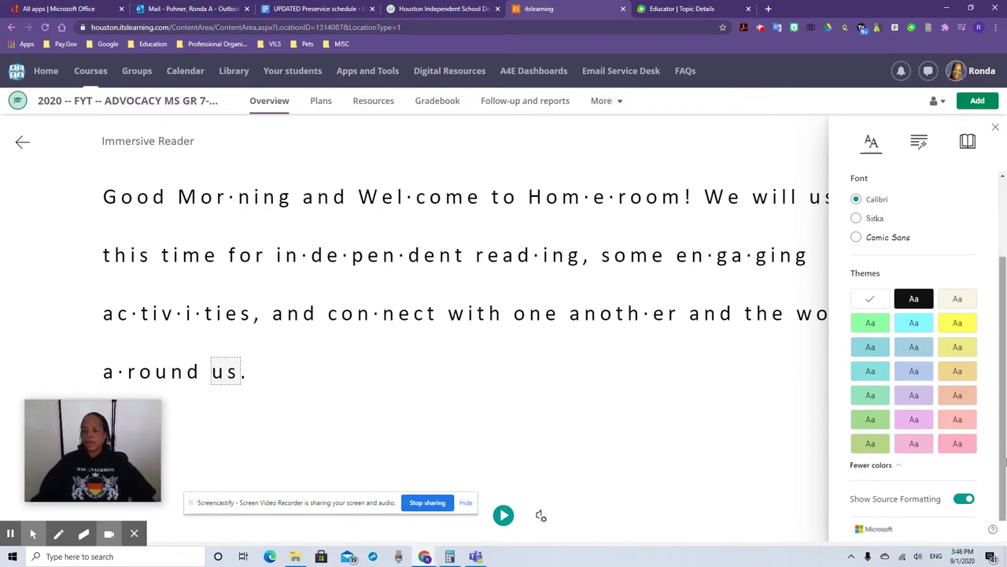
left_click(955, 328)
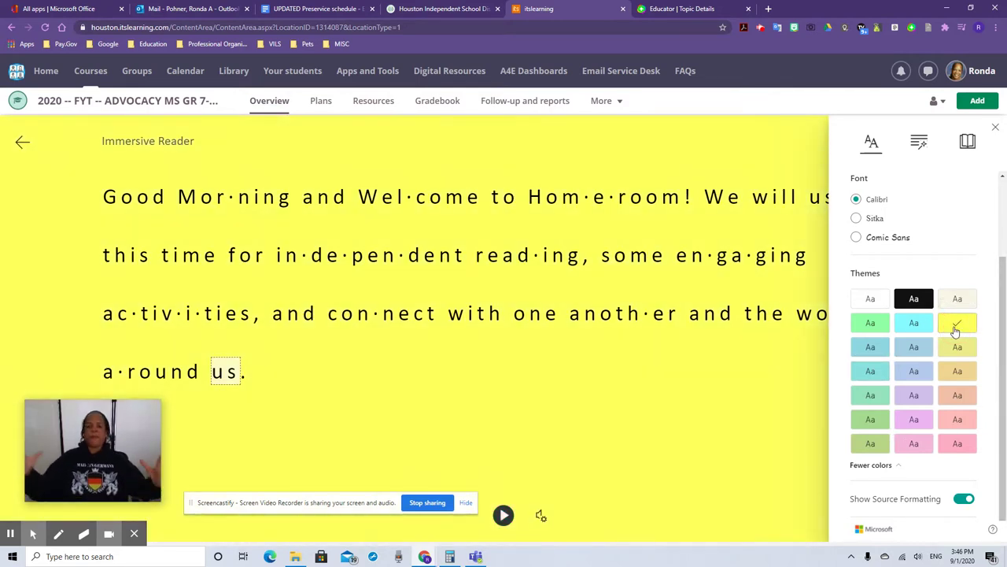
left_click(912, 328)
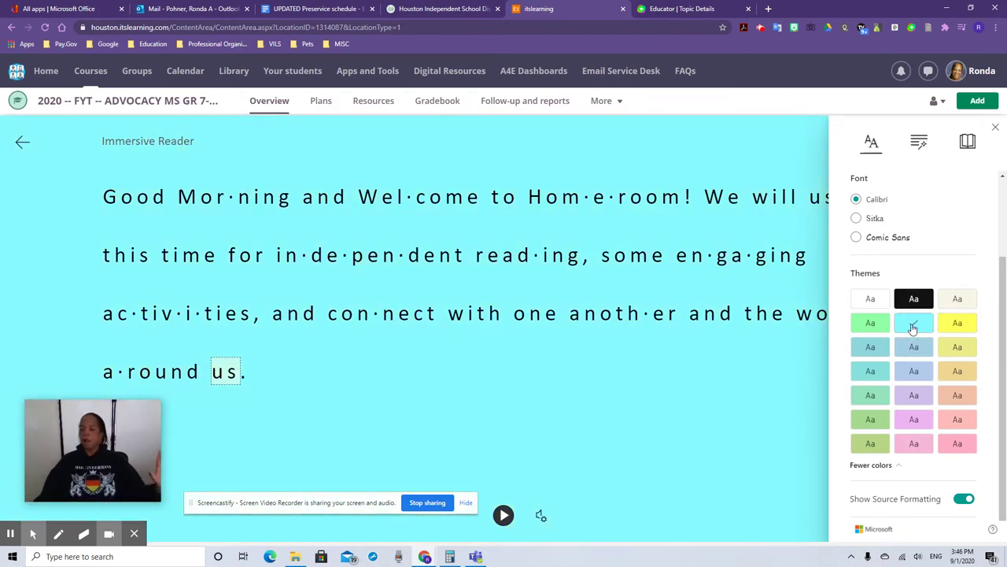
left_click(915, 398)
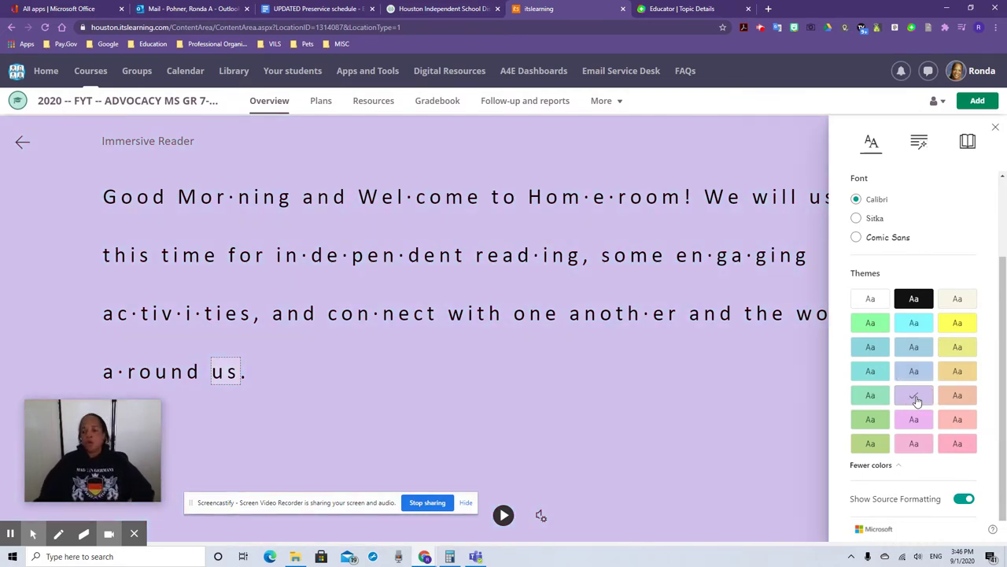
Toggle the syllable division of the announcement text and leave it switched off.
left_click(919, 141)
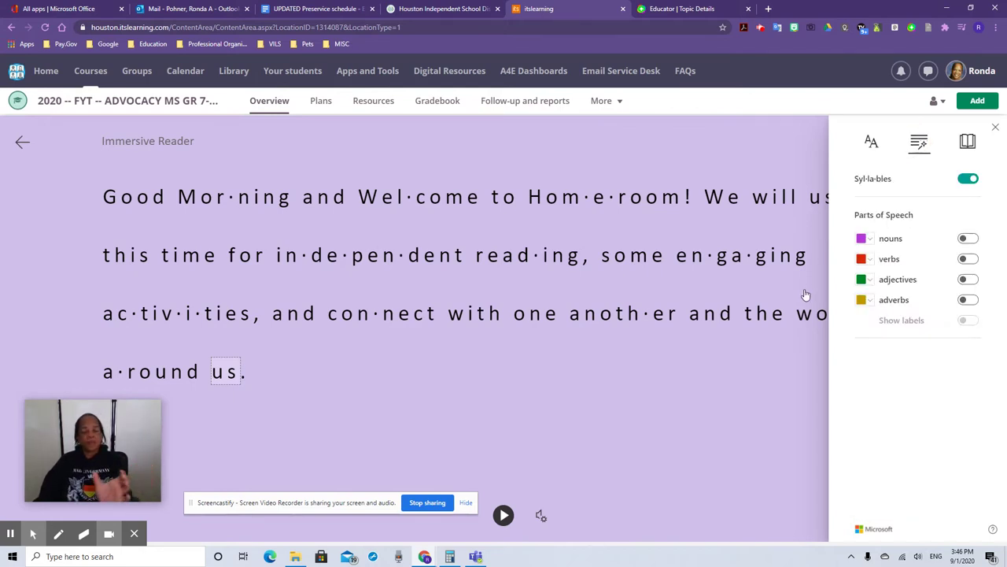
left_click(970, 180)
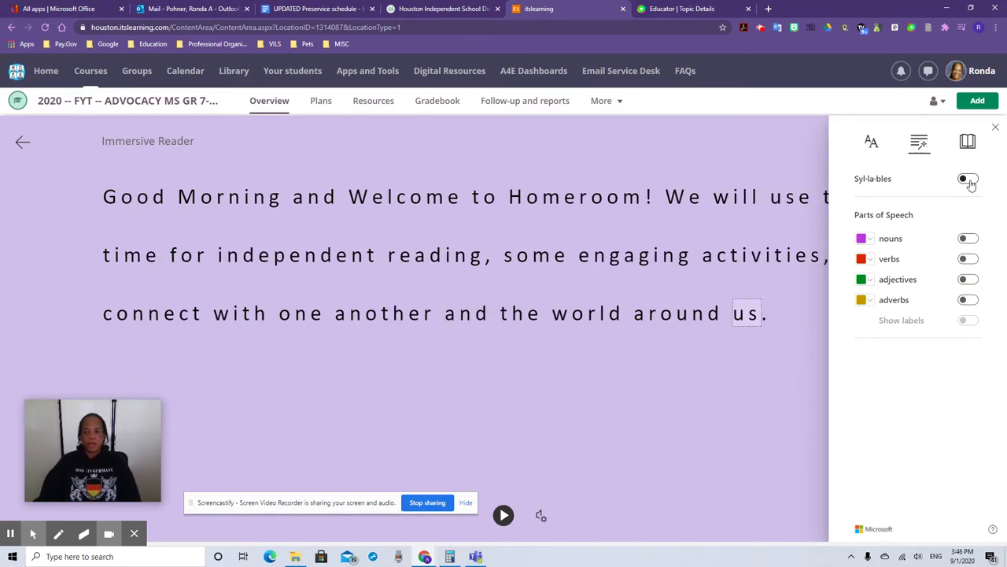
left_click(971, 180)
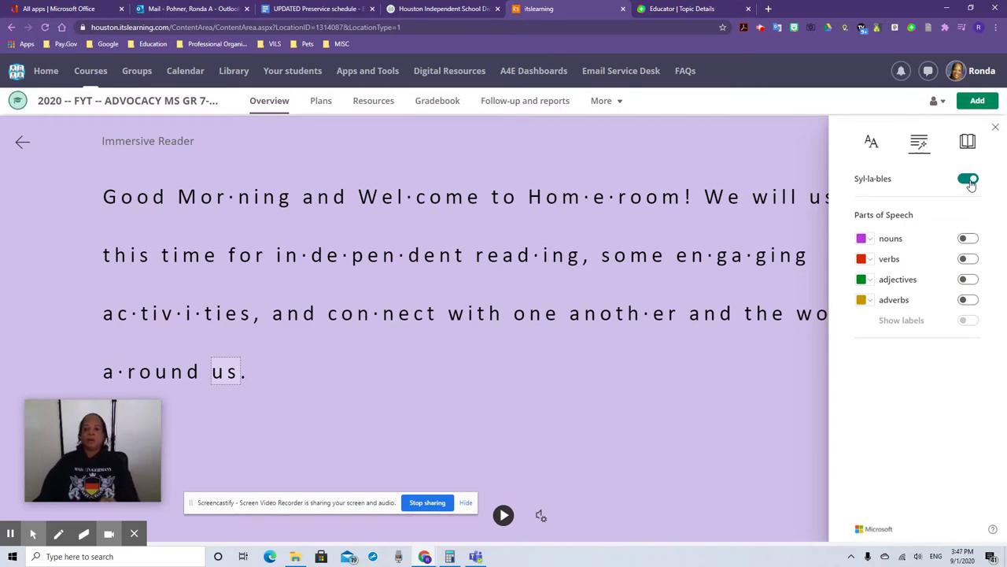
left_click(970, 180)
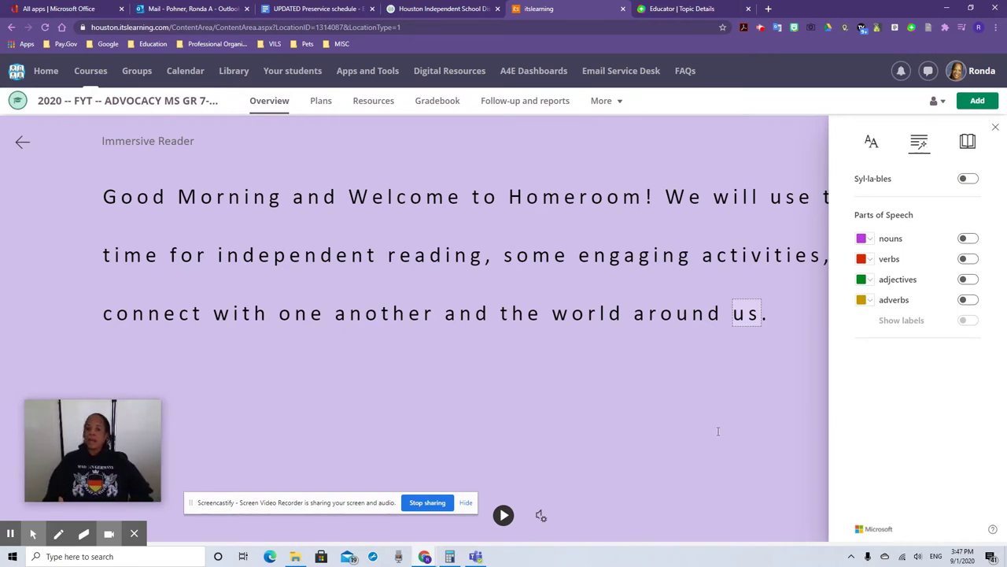
Try the color highlighting for nouns, verbs, adjectives and adverbs in the announcement text one category at a time.
left_click(968, 239)
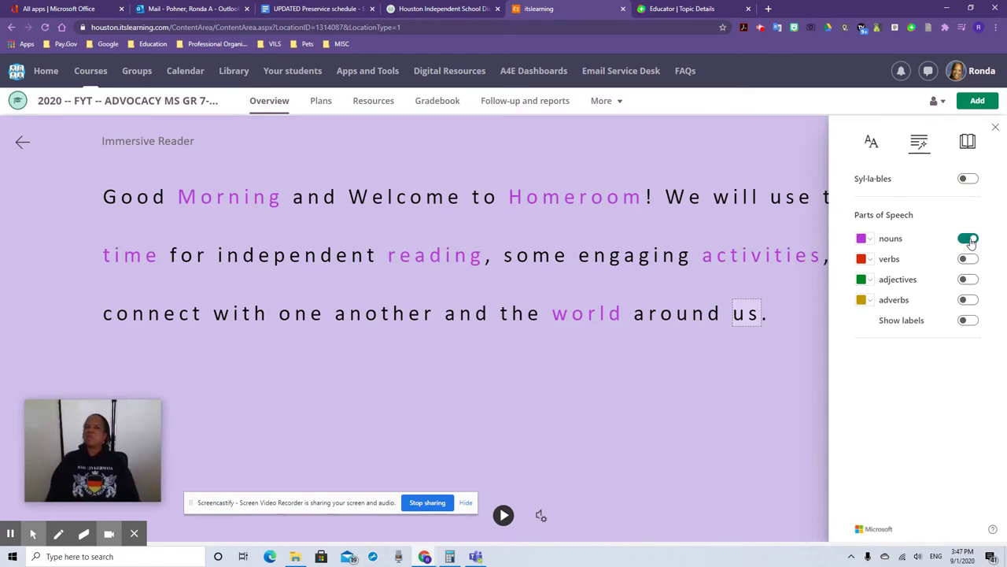
left_click(970, 241)
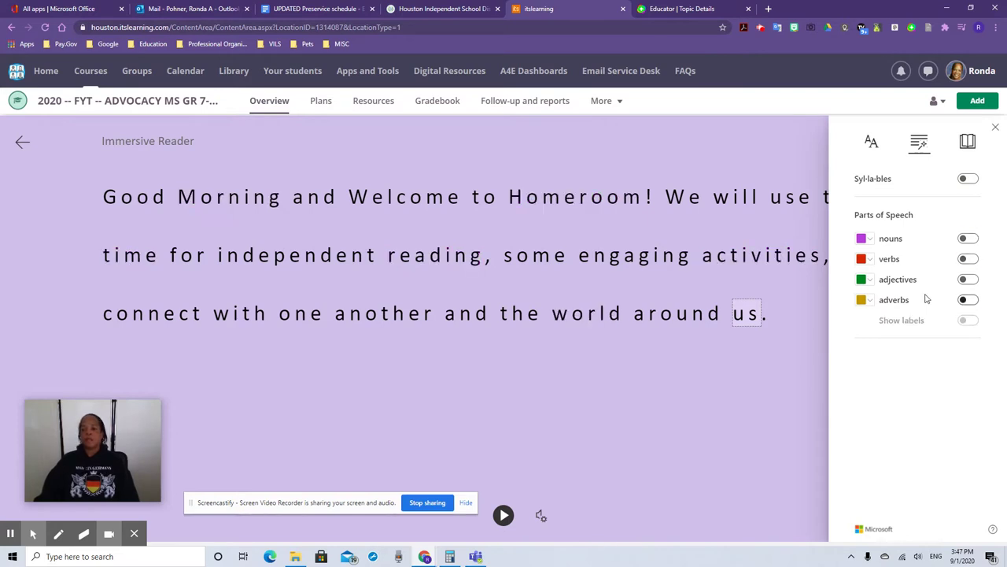
left_click(967, 261)
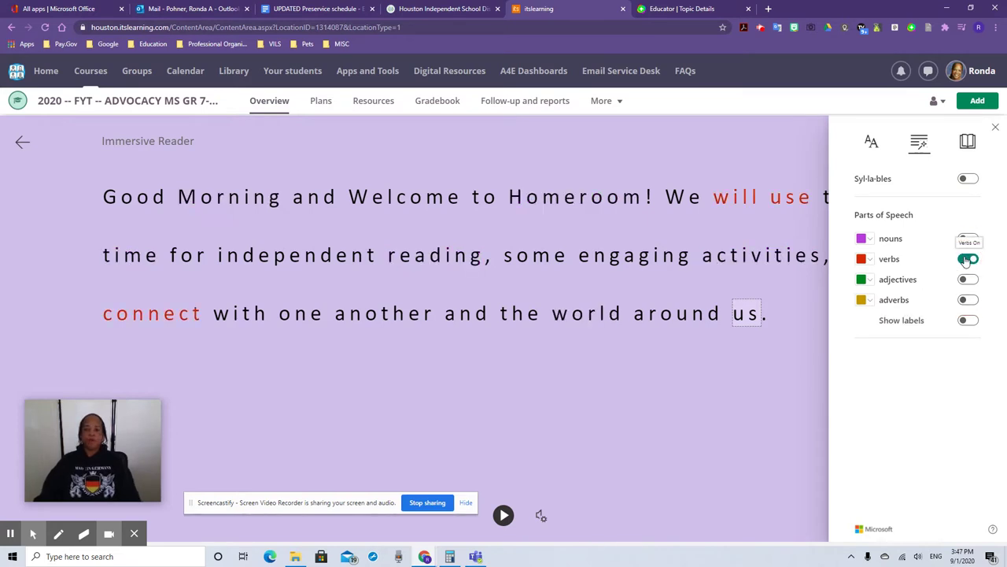
left_click(967, 260)
left_click(968, 281)
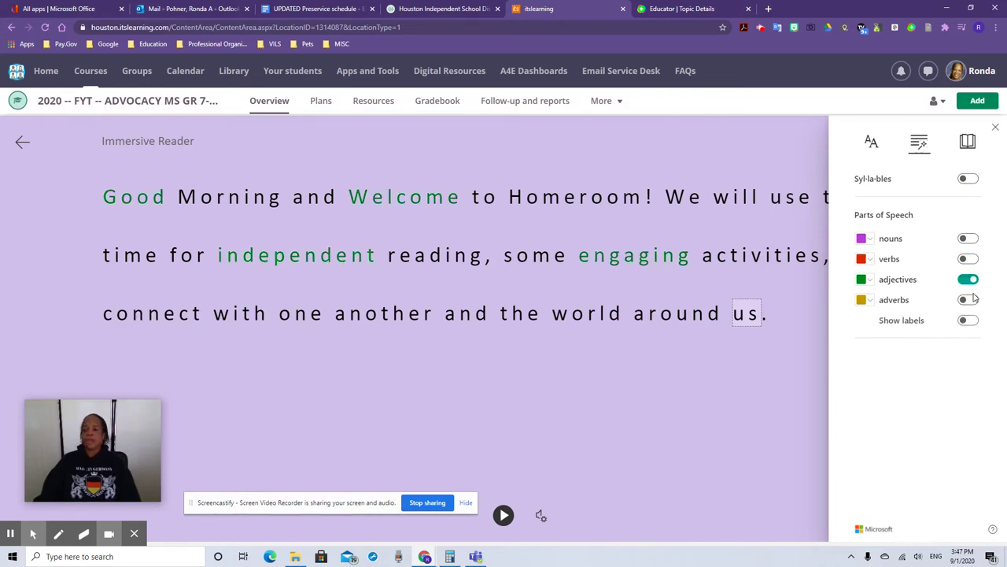
left_click(968, 299)
left_click(968, 281)
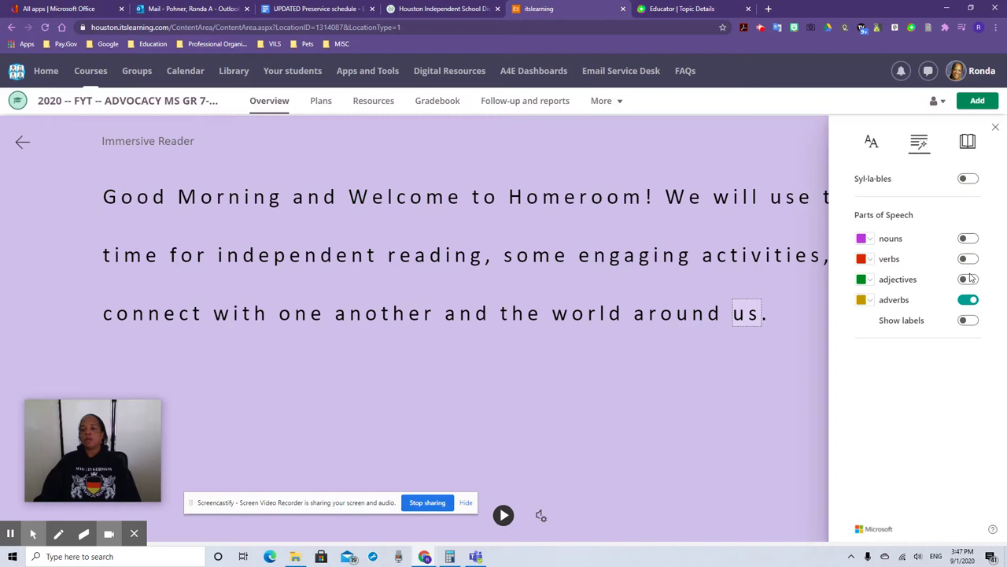
Highlight adjectives, verbs and nouns together with the adverbs, and show the part-of-speech labels above the words.
left_click(969, 277)
left_click(969, 269)
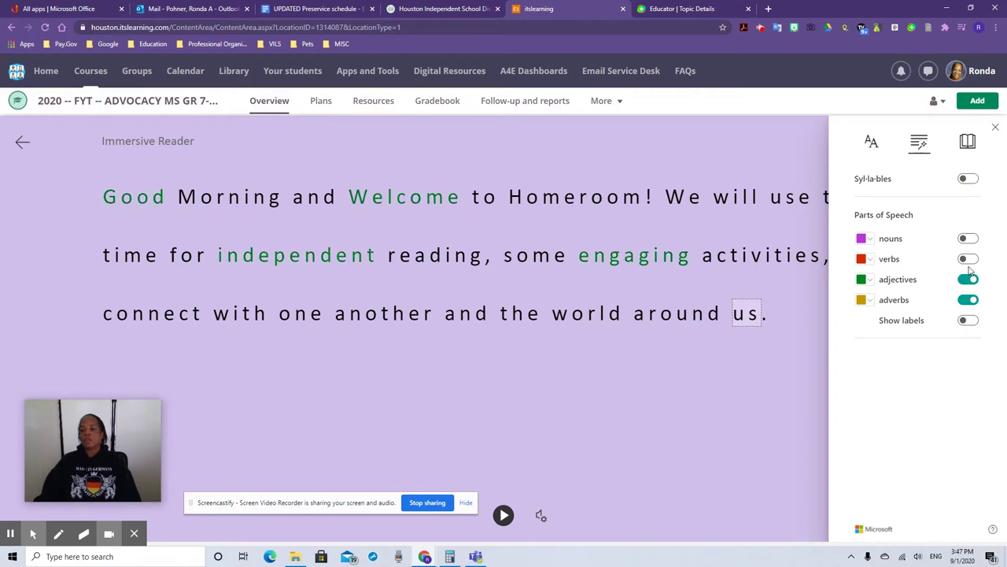
left_click(968, 258)
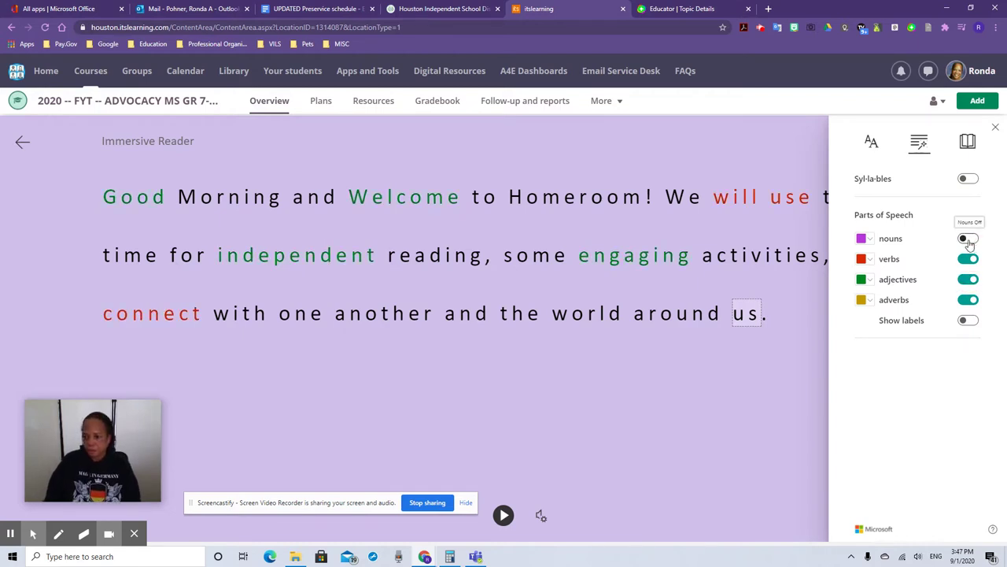
left_click(969, 238)
left_click(968, 320)
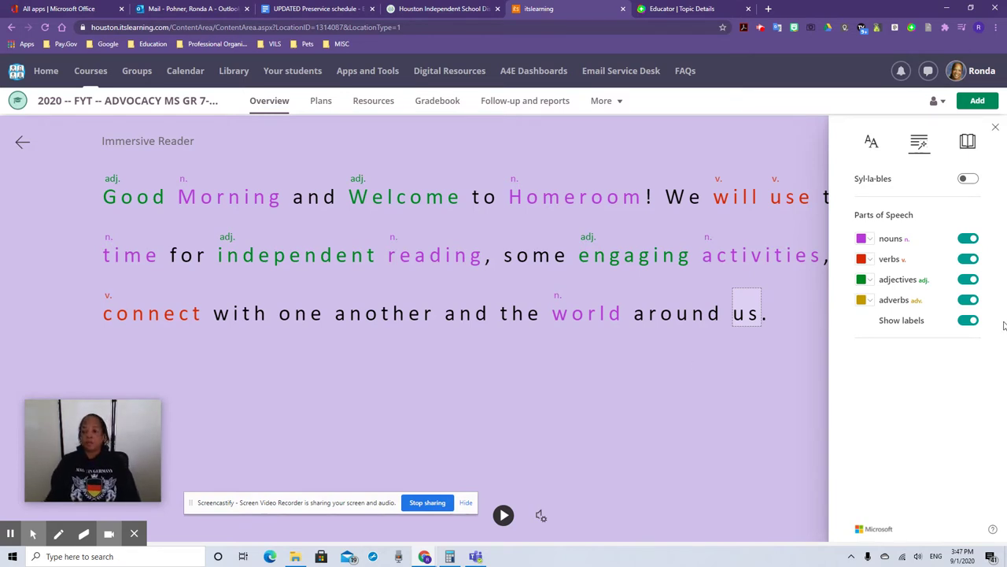
Turn off the part-of-speech labels and the highlighting of adverbs, adjectives, verbs and nouns.
left_click(969, 320)
left_click(970, 300)
left_click(969, 279)
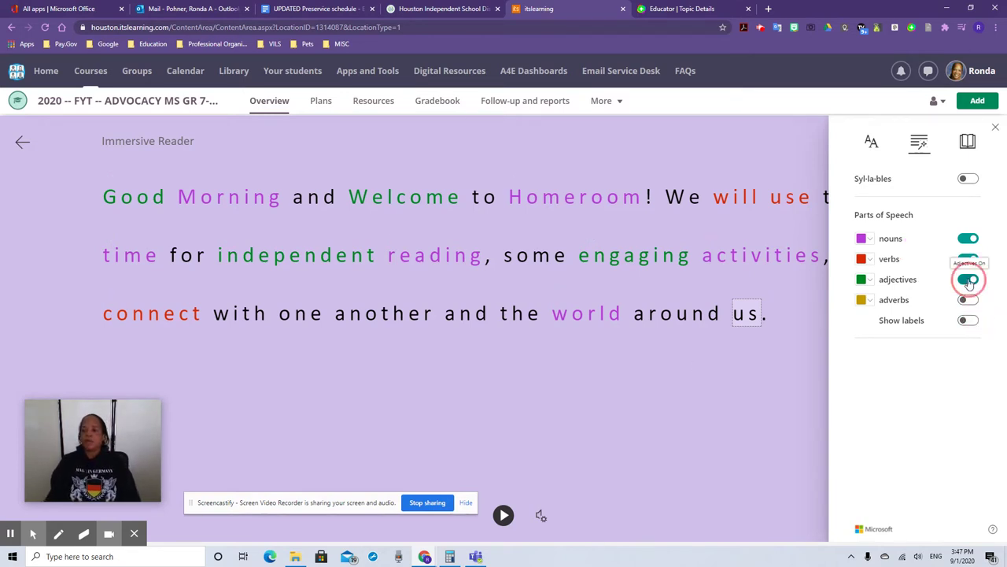
left_click(970, 259)
left_click(970, 237)
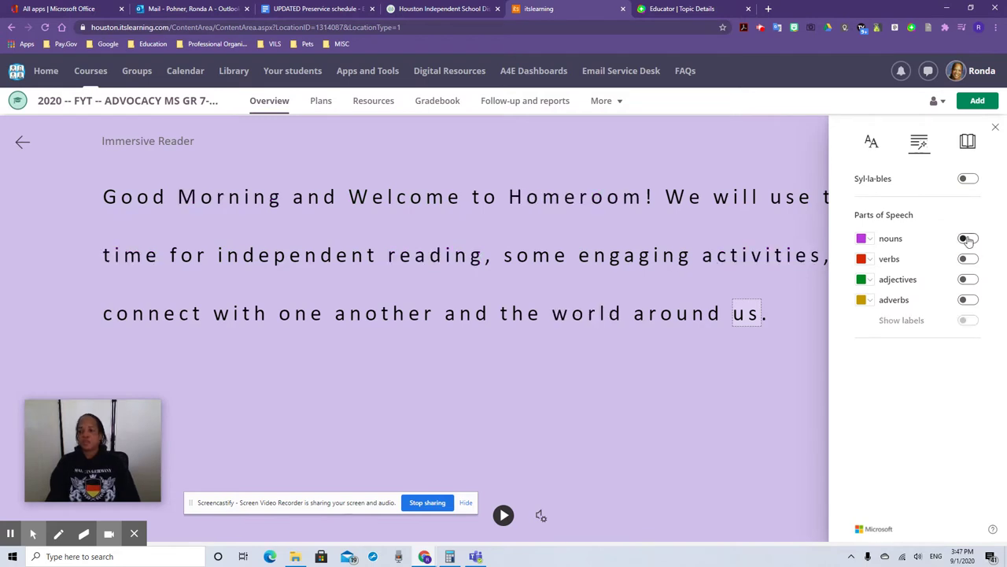
Turn on Line Focus for a single line in the reading preferences and play the text aloud.
left_click(968, 141)
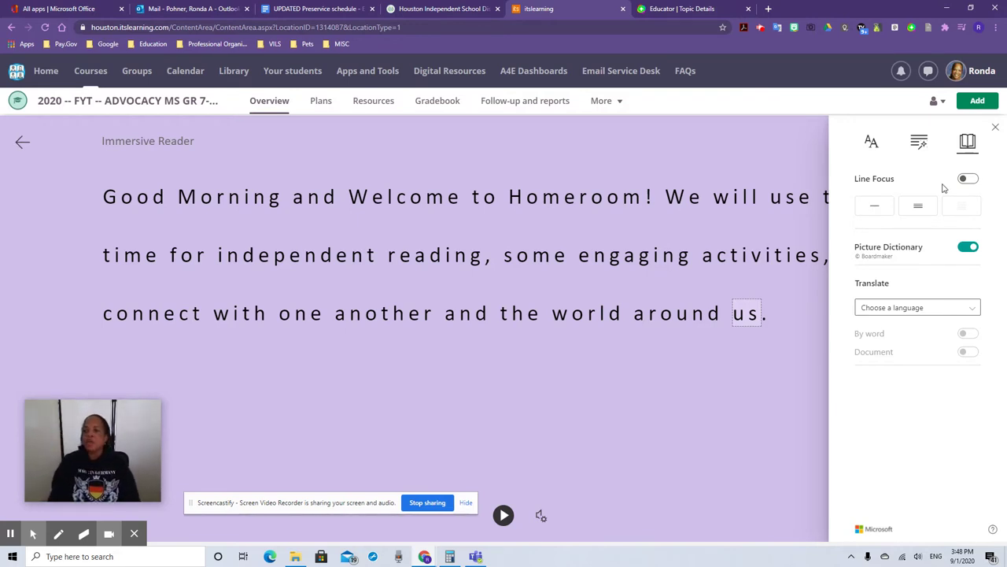
left_click(970, 179)
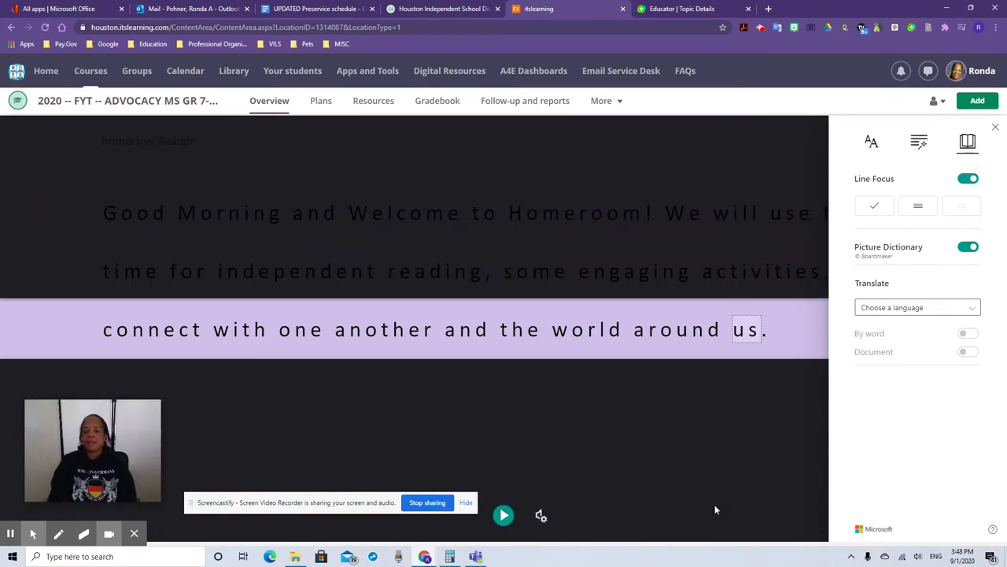
left_click(504, 516)
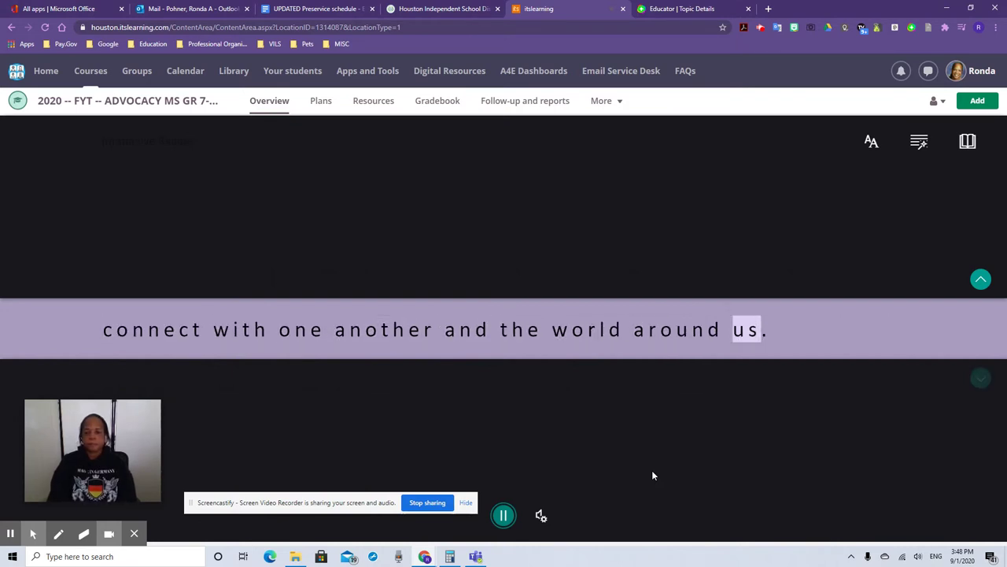
Widen Line Focus to three lines, and switch Line Focus off again.
left_click(969, 142)
left_click(917, 209)
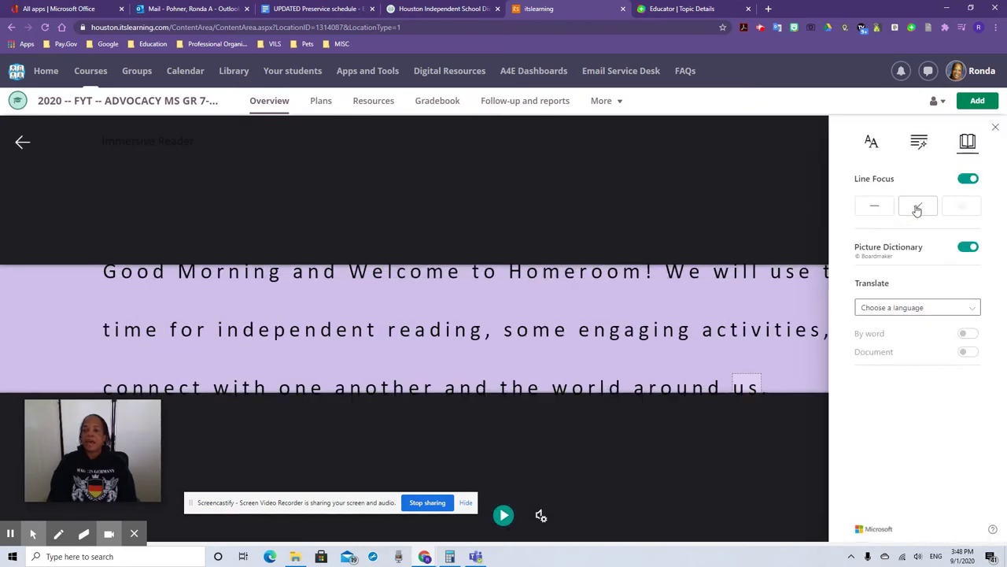
left_click(967, 181)
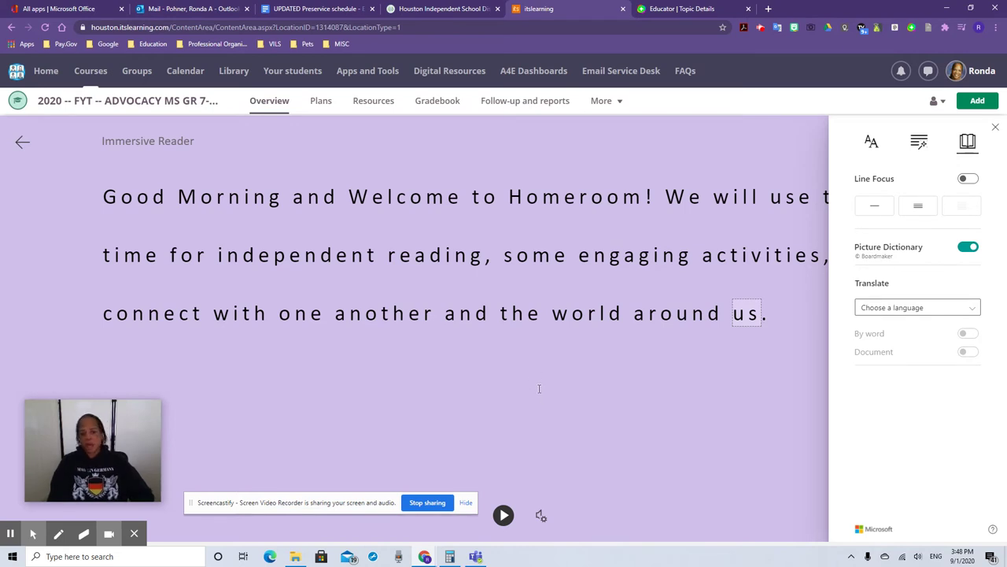
Look up the word "world" in the picture dictionary.
left_click(573, 319)
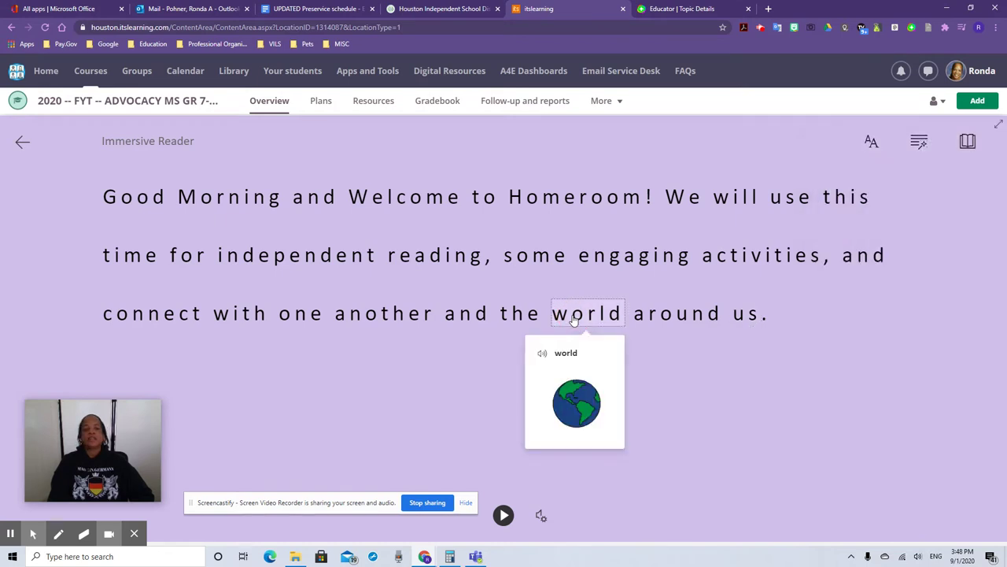
Play the pronunciation of "world" and set the translation language to Spanish (Latin America).
left_click(545, 355)
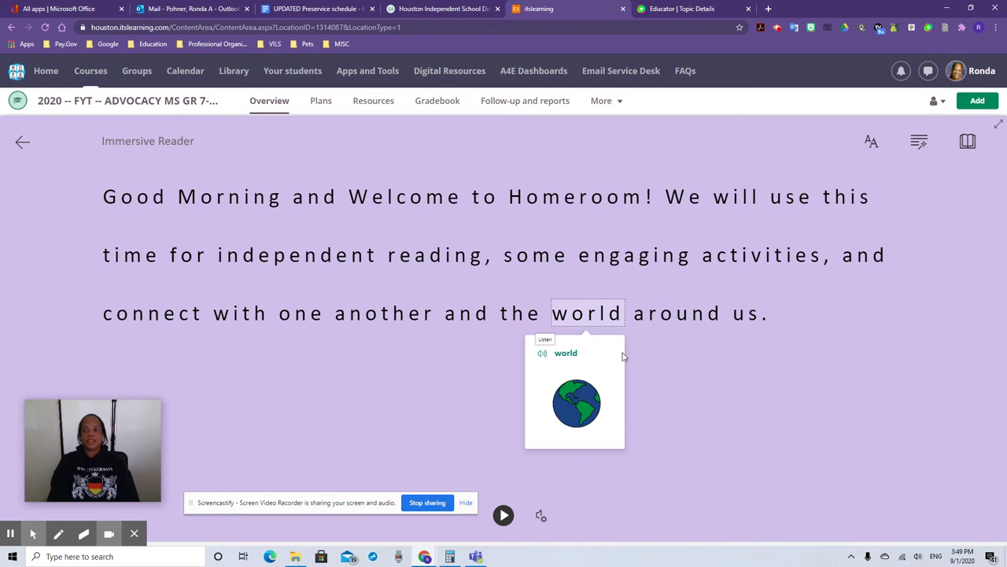
left_click(967, 143)
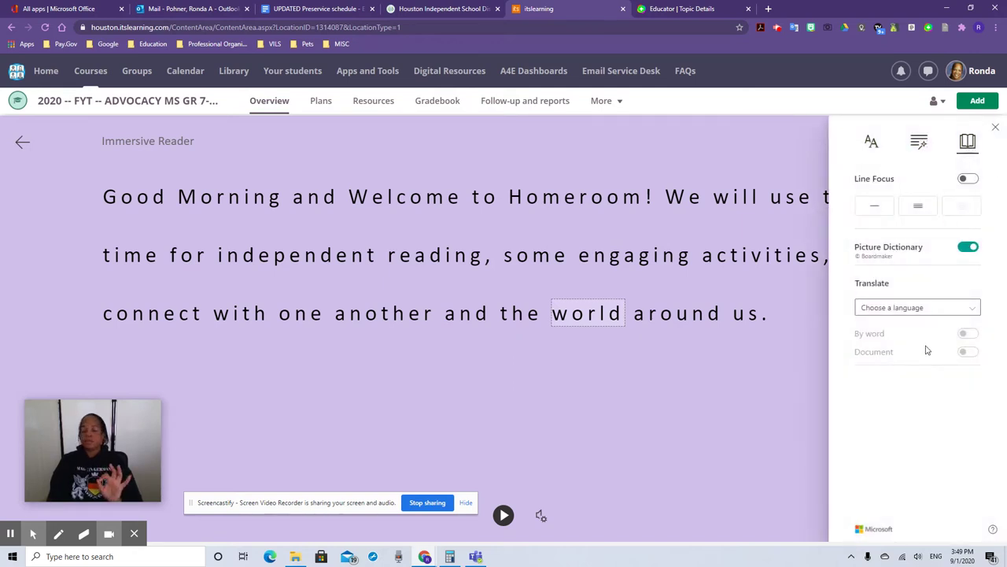
left_click(972, 312)
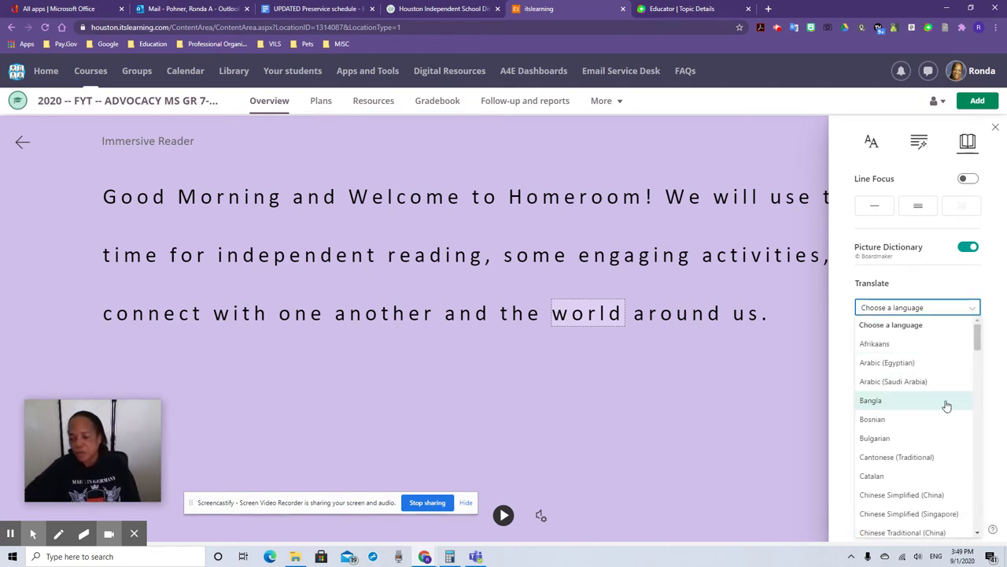
scroll(948, 442, "down", 3)
scroll(948, 446, "down", 3)
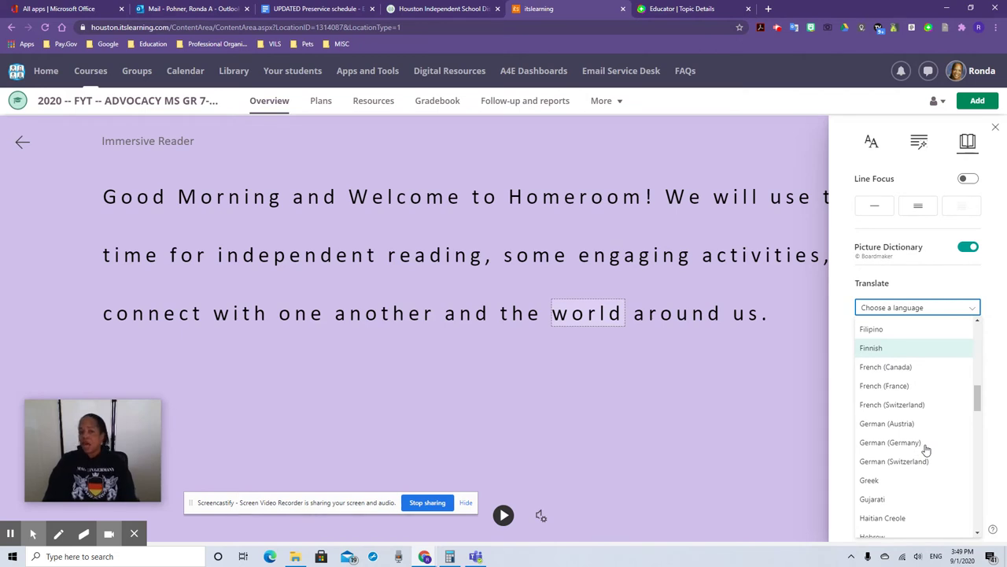
scroll(920, 448, "down", 4)
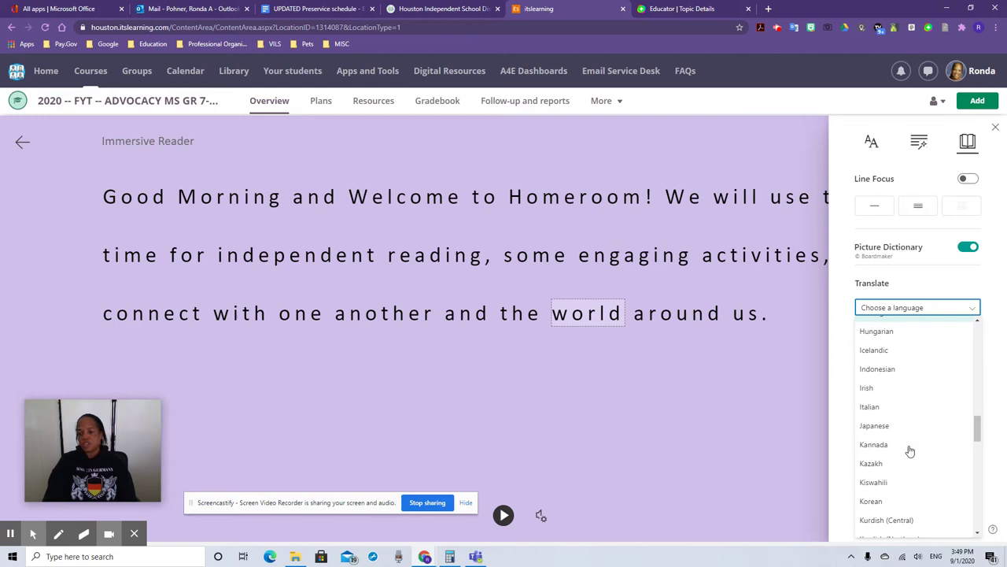
scroll(909, 451, "down", 5)
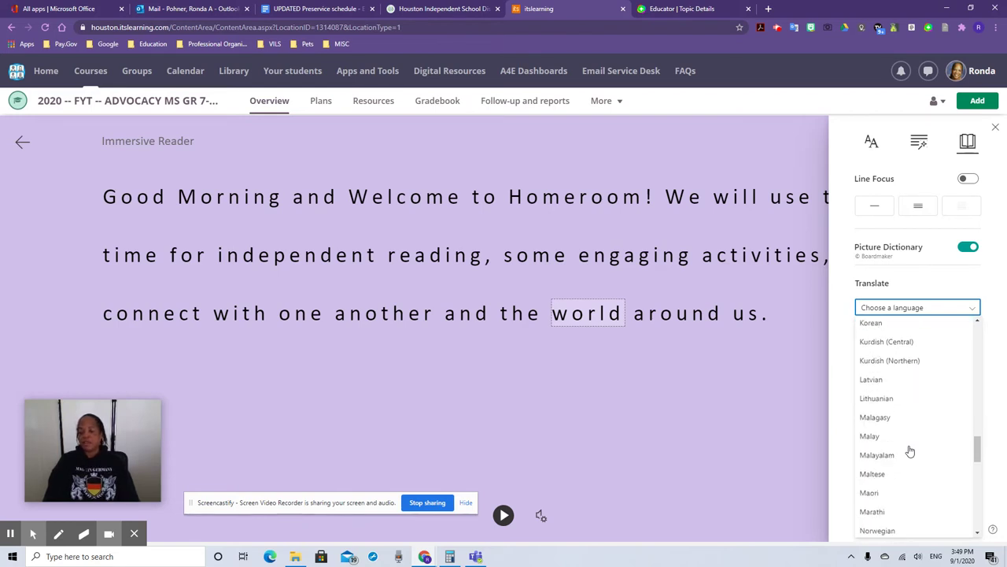
scroll(910, 450, "down", 6)
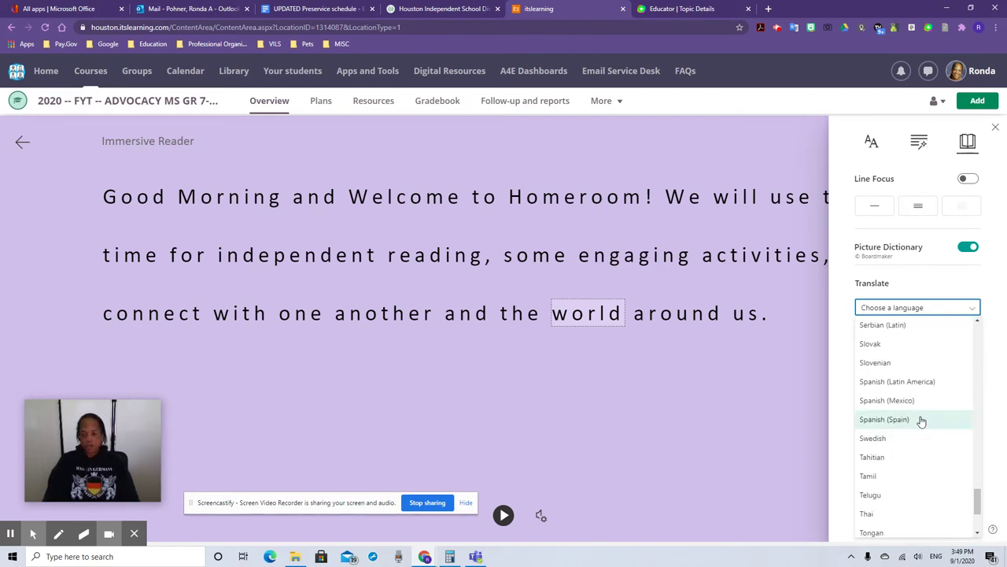
left_click(924, 381)
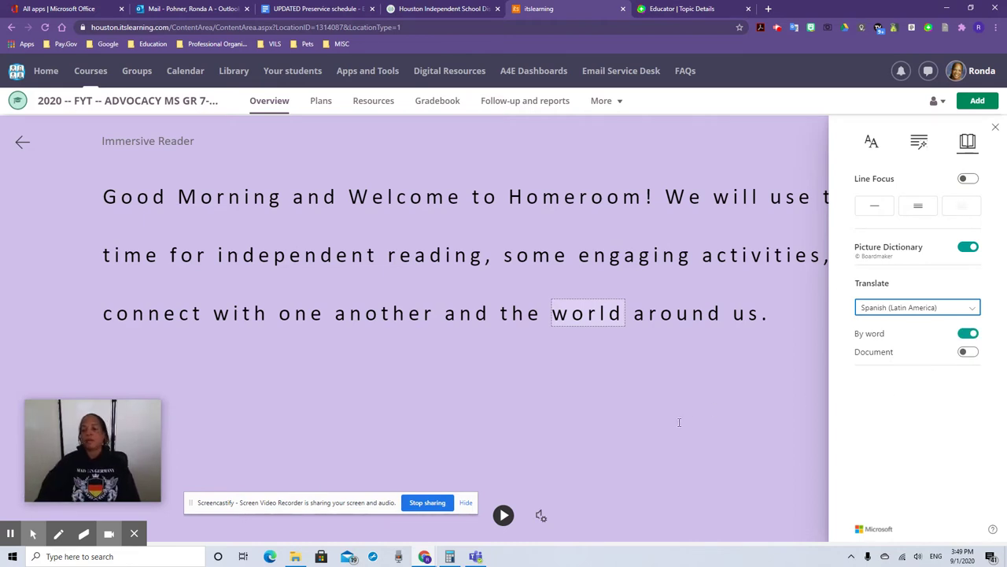
Keep Spanish (Latin America) as the translation language and turn on translation of the whole document.
left_click(974, 309)
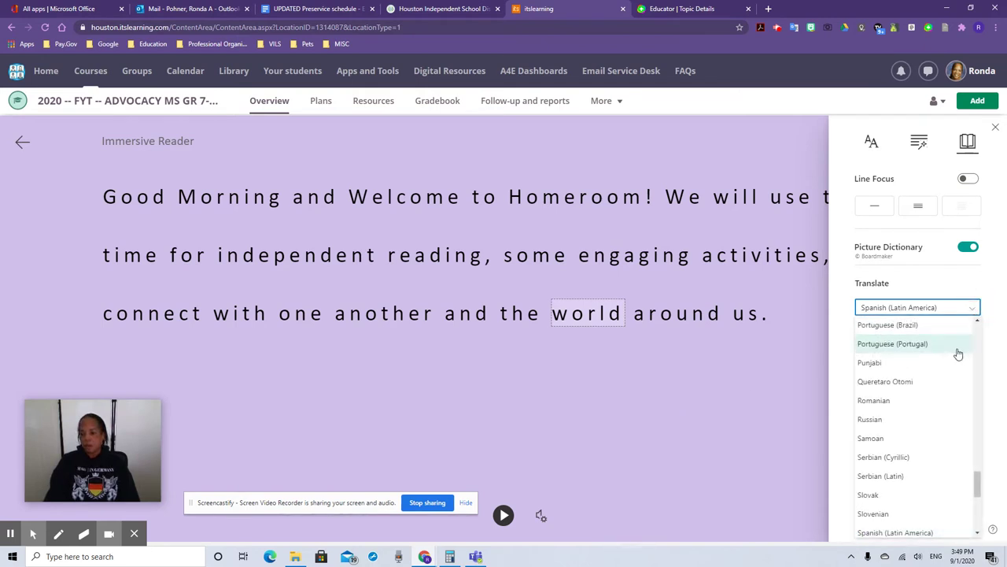
scroll(956, 354, "up", 1)
scroll(955, 356, "down", 3)
scroll(957, 360, "down", 1)
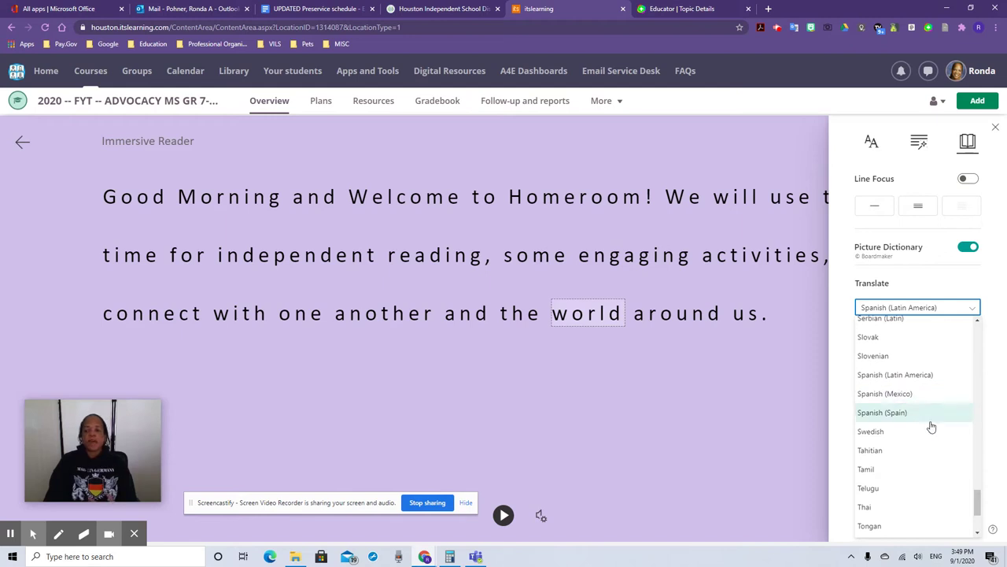
left_click(913, 375)
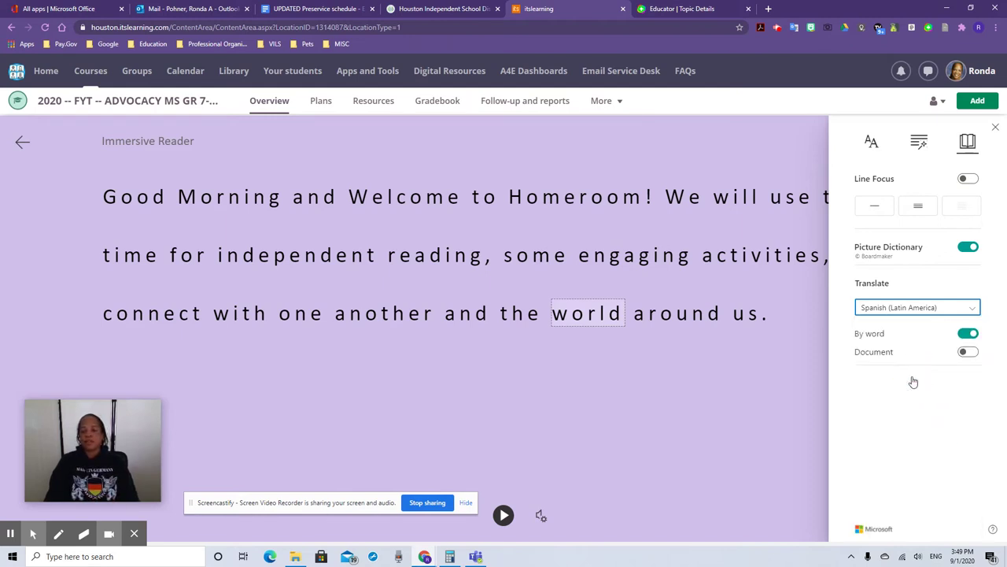
left_click(968, 352)
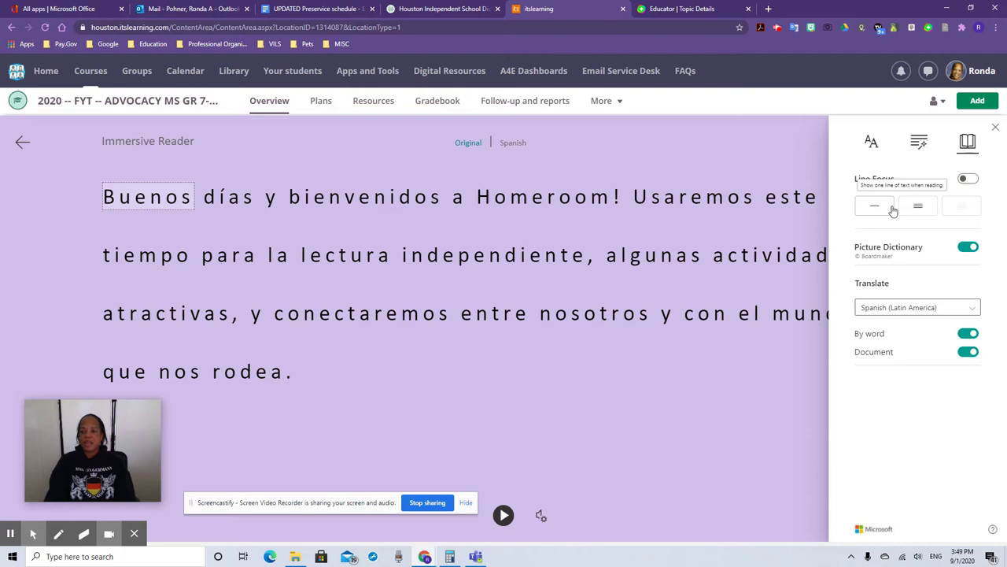
Turn on noun highlighting for the Spanish text and play it aloud.
left_click(917, 148)
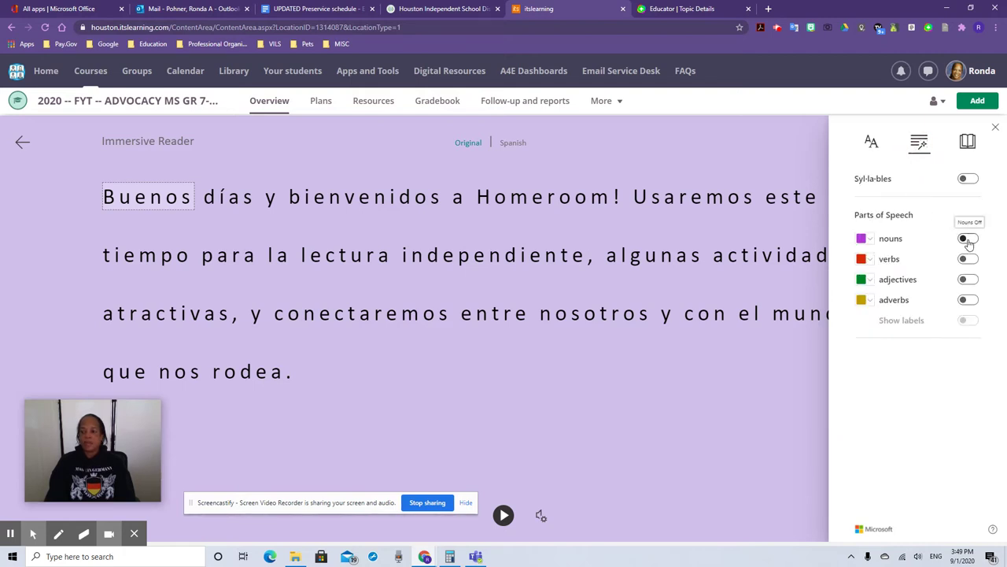
left_click(968, 240)
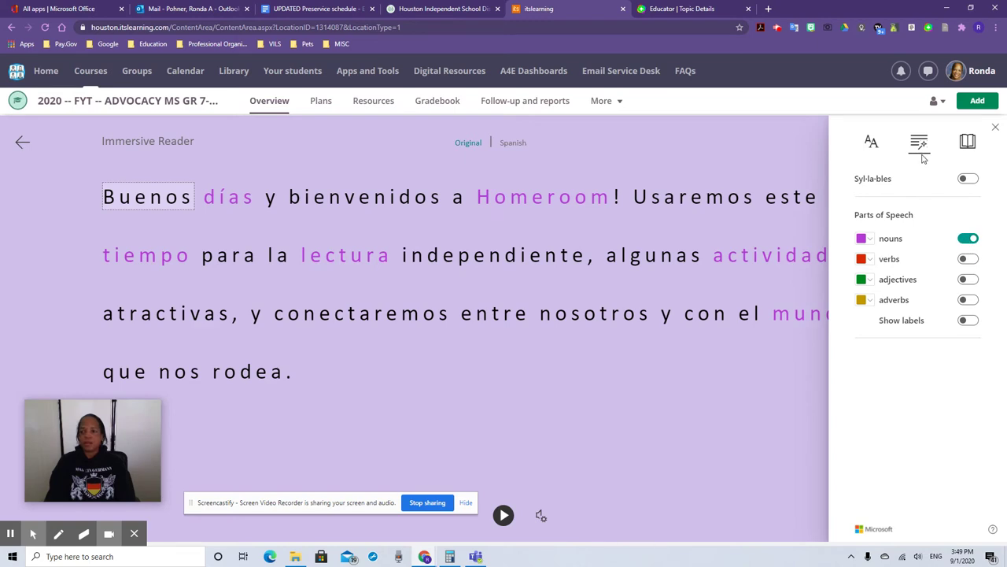
left_click(504, 515)
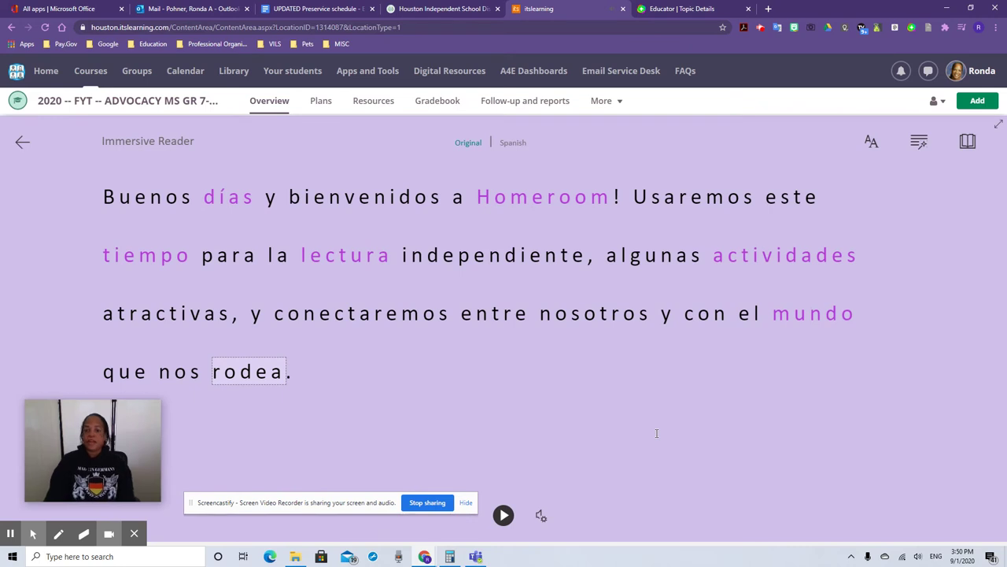
Look up "actividades" in the picture dictionary and play its Spanish and English pronunciations.
left_click(972, 144)
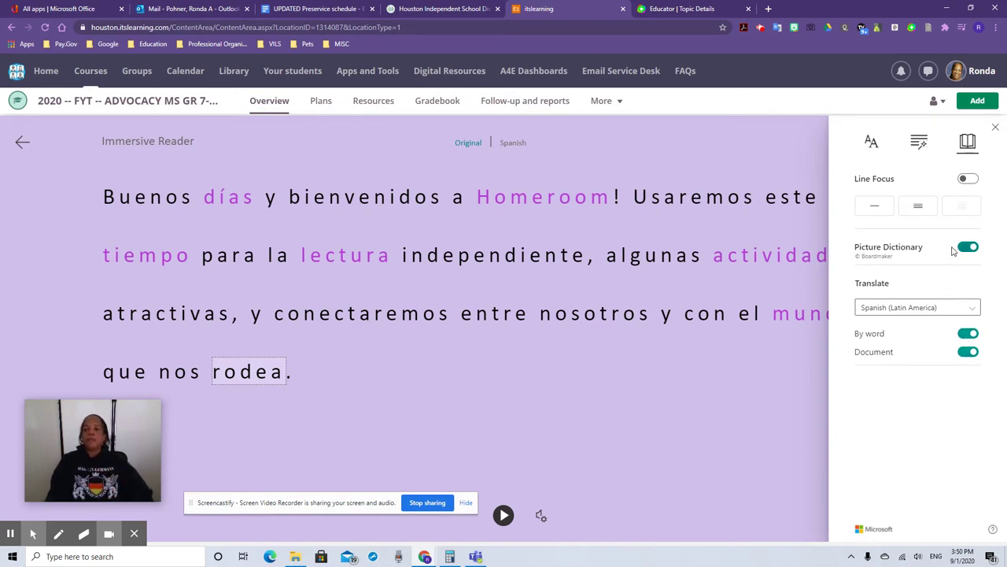
left_click(761, 256)
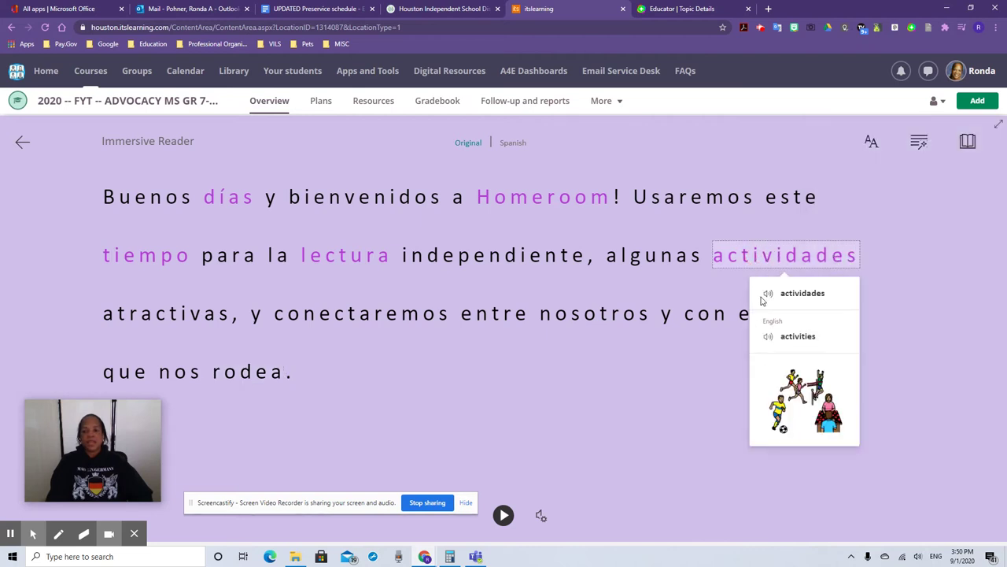
left_click(766, 293)
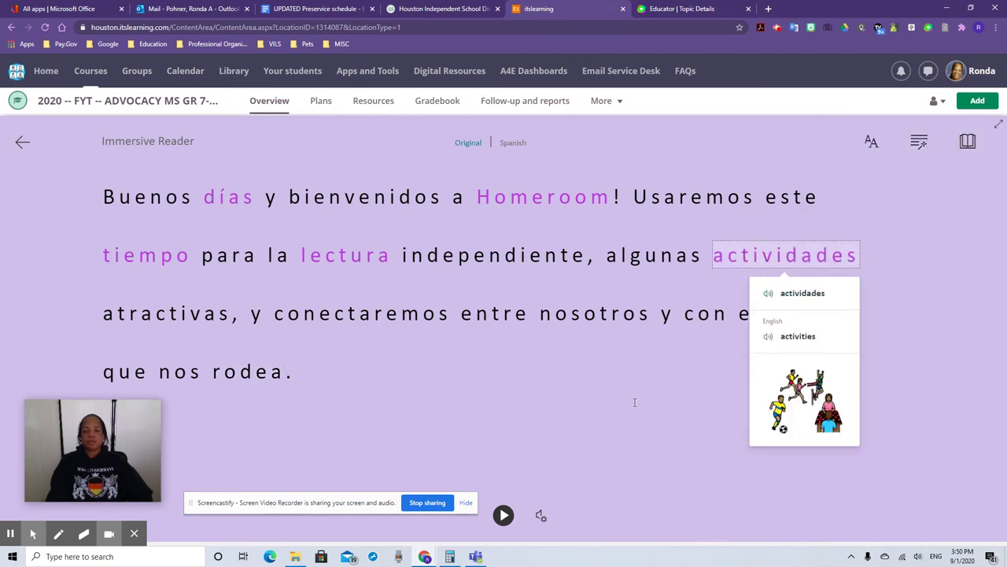
left_click(767, 339)
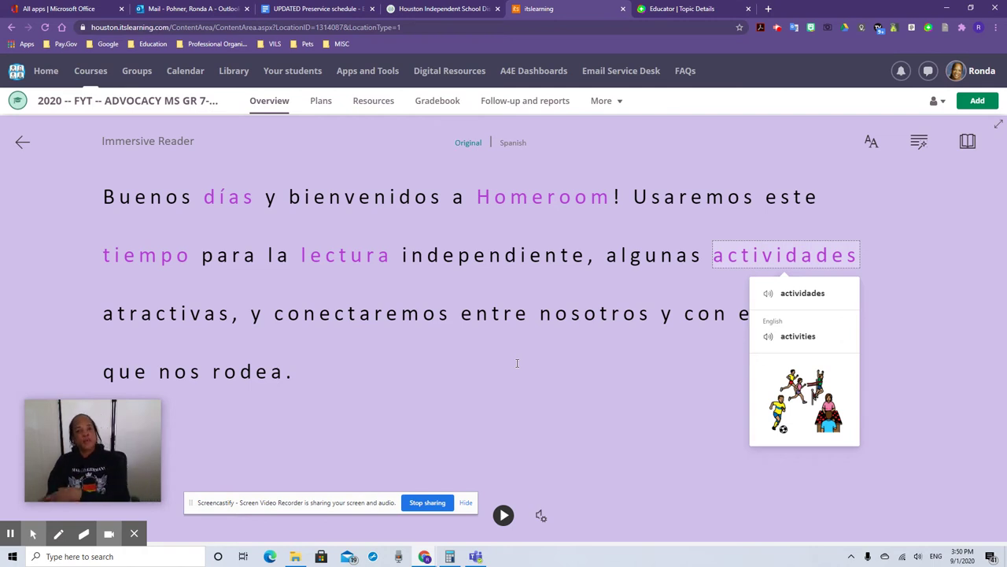
Turn on Line Focus for a single line and highlight the verbs and adjectives in the Spanish text.
left_click(967, 143)
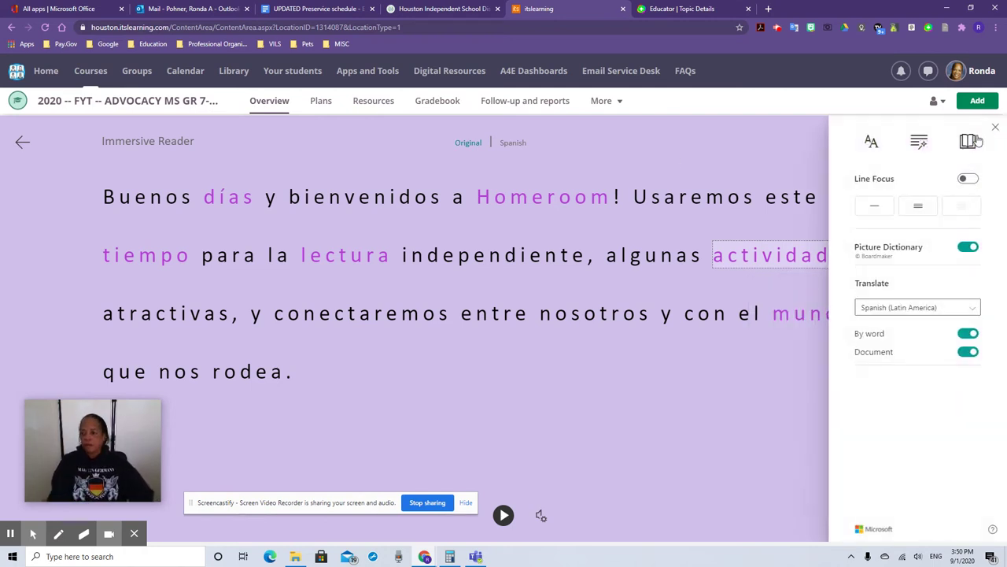
left_click(880, 210)
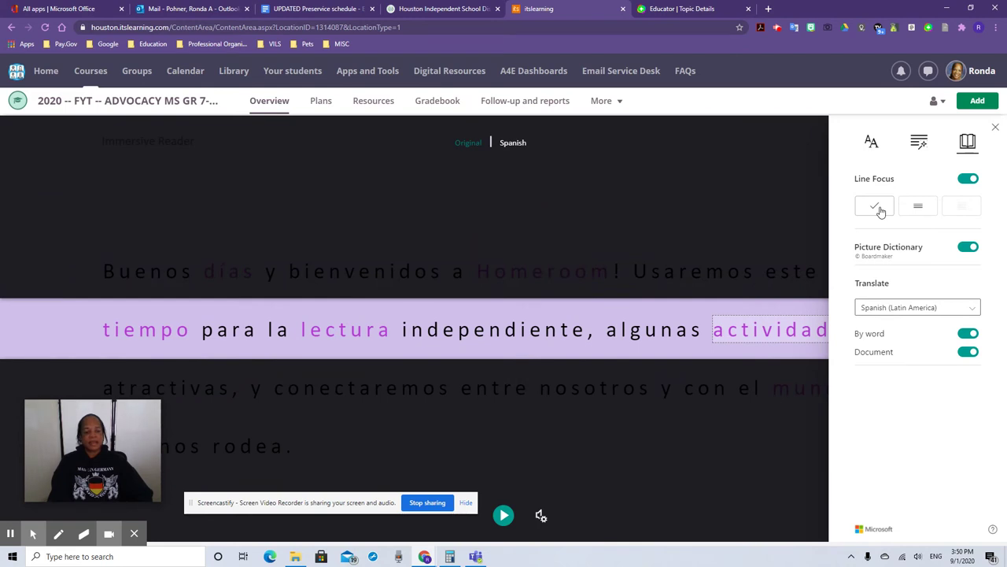
left_click(920, 143)
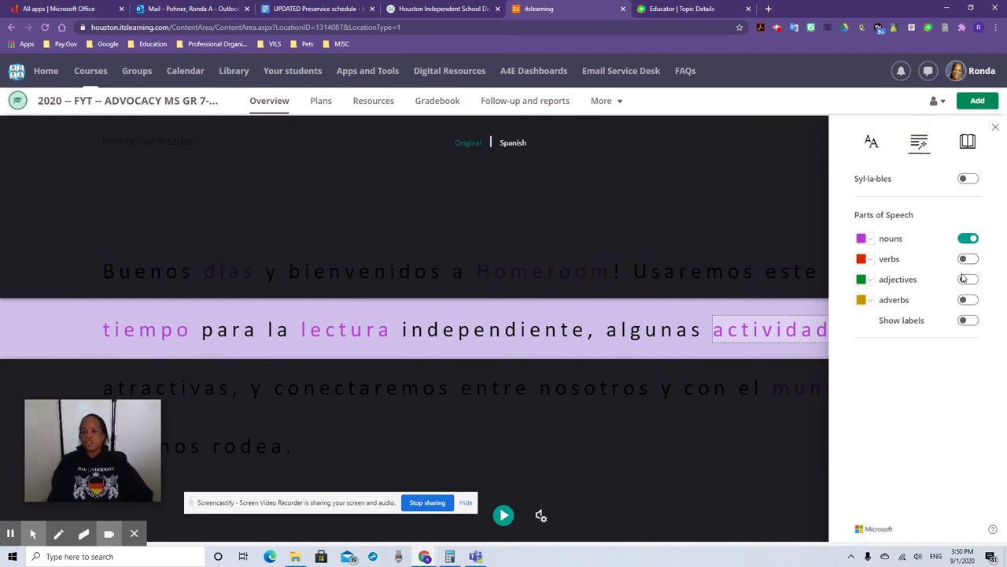
left_click(964, 261)
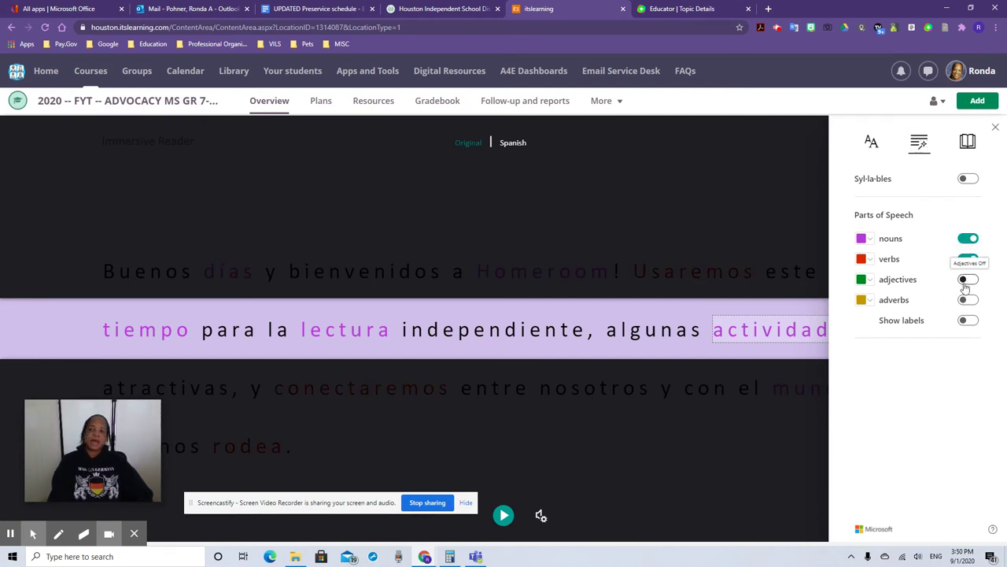
left_click(965, 282)
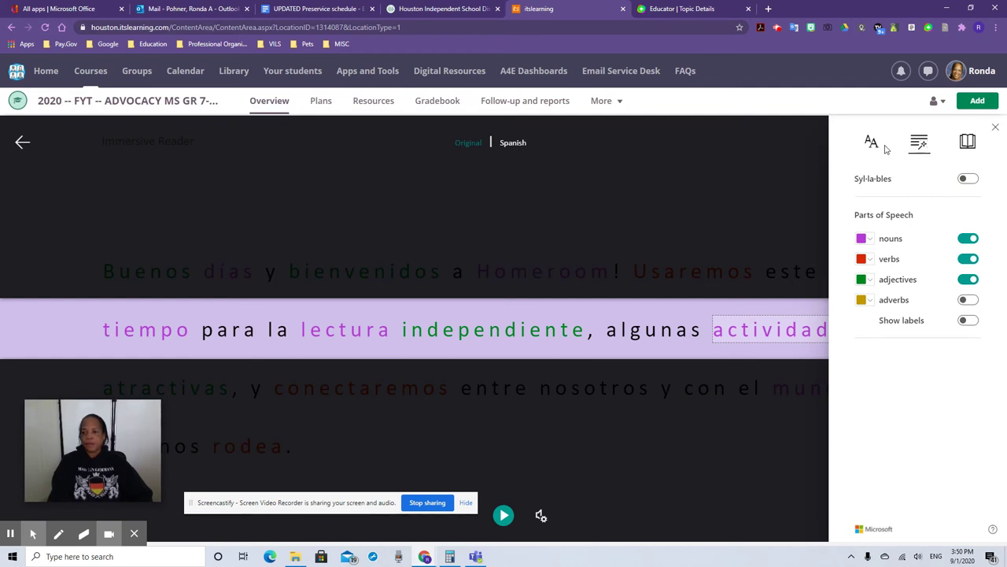
Turn syllable splitting on for the Spanish text and switch it off again.
left_click(966, 181)
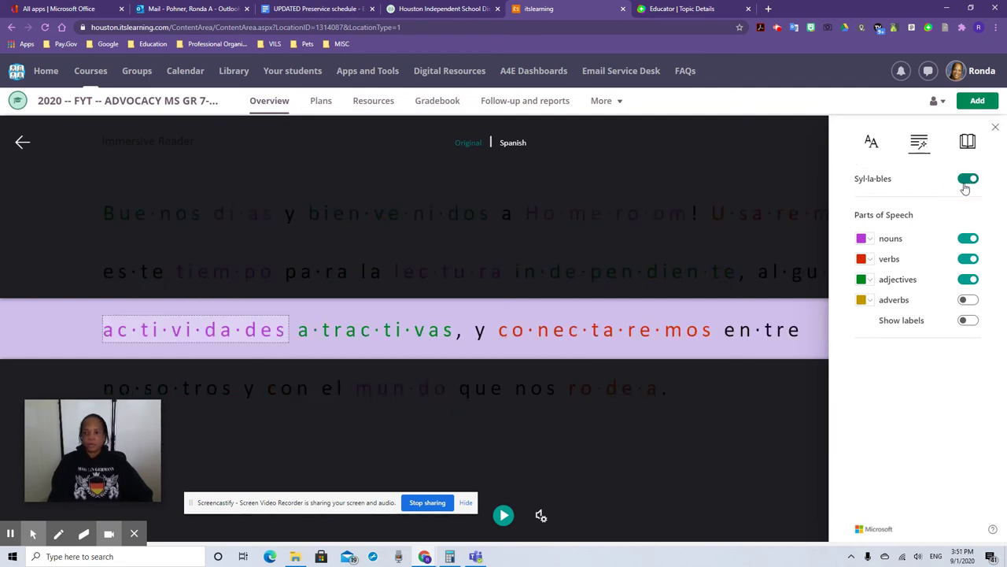
left_click(966, 180)
Set the text size to 48, turn off increased spacing, and apply the Sitka font and the black theme.
left_click(871, 143)
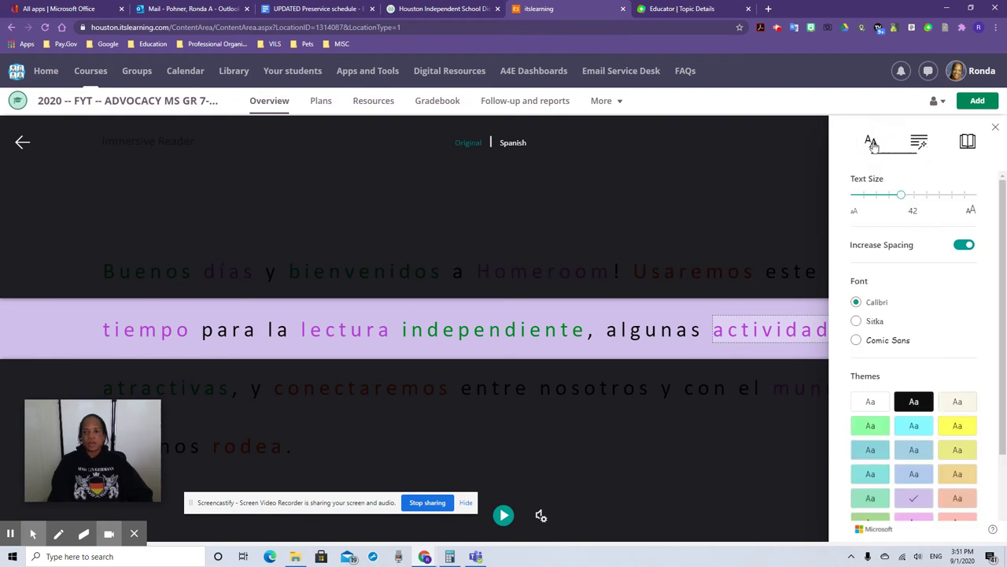
mouse_move(901, 196)
left_mouse_down()
mouse_move(931, 202)
mouse_move(913, 196)
left_mouse_up()
left_click(964, 246)
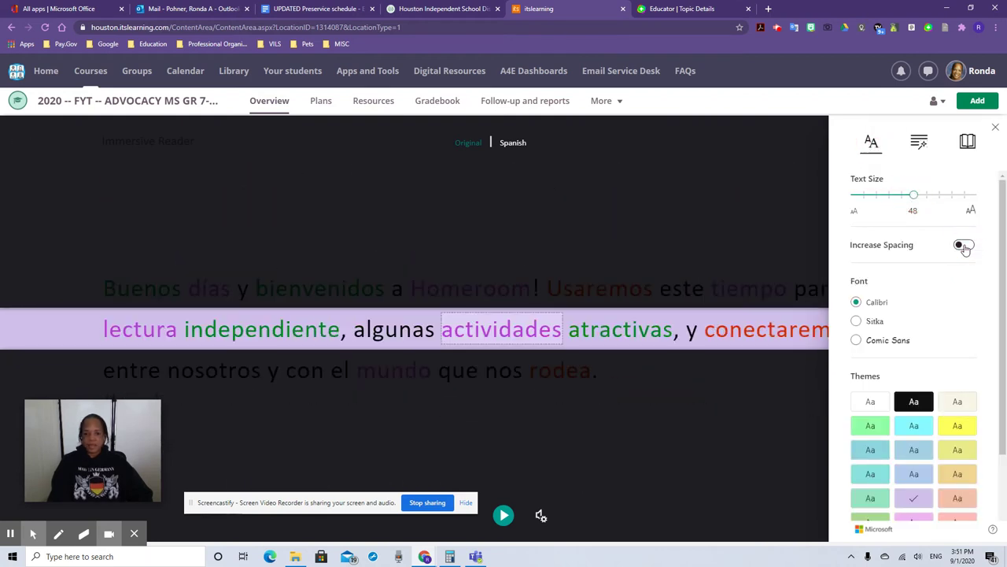
left_click(857, 322)
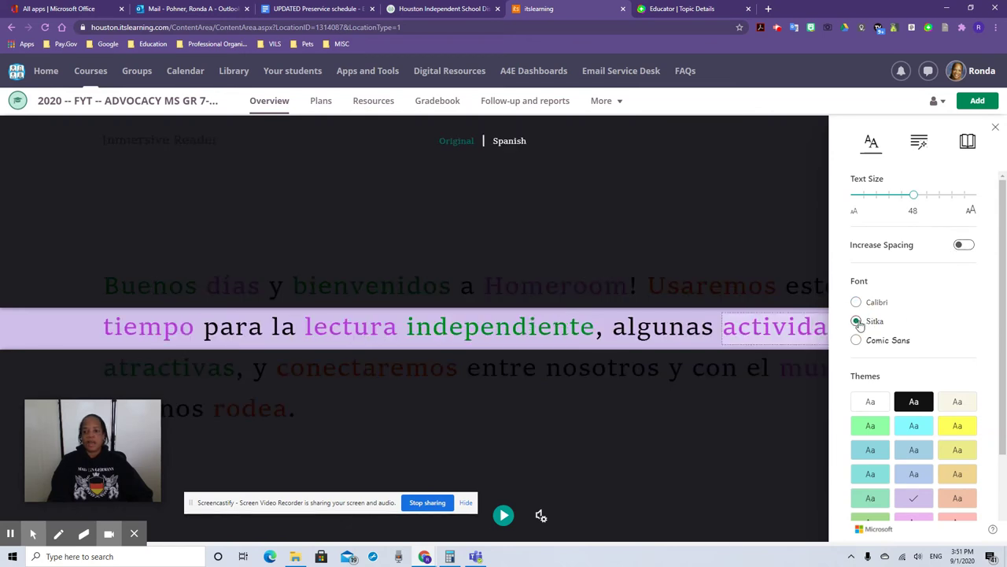
left_click(914, 404)
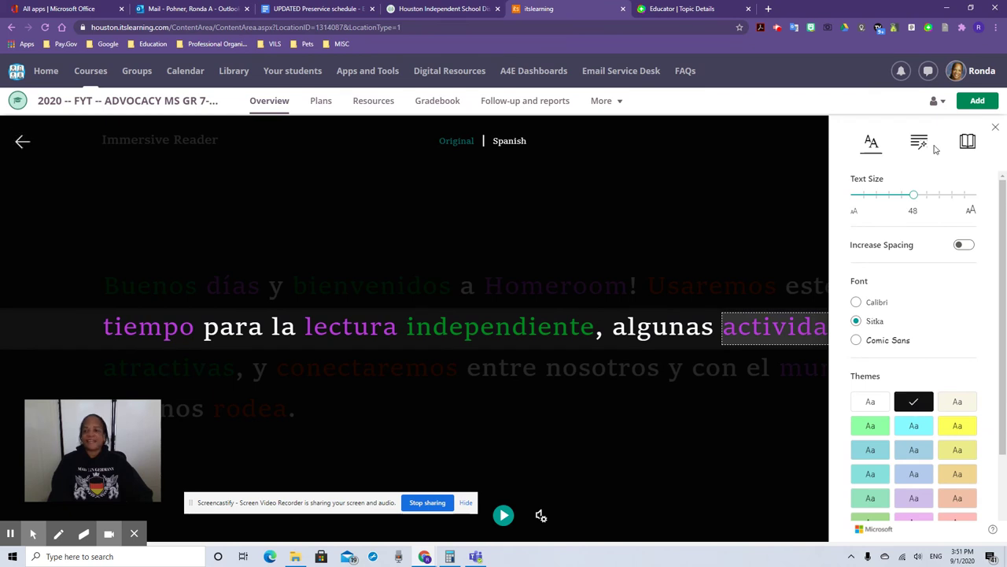
Switch Line Focus off, and turn on adverb highlighting with part-of-speech labels.
left_click(967, 143)
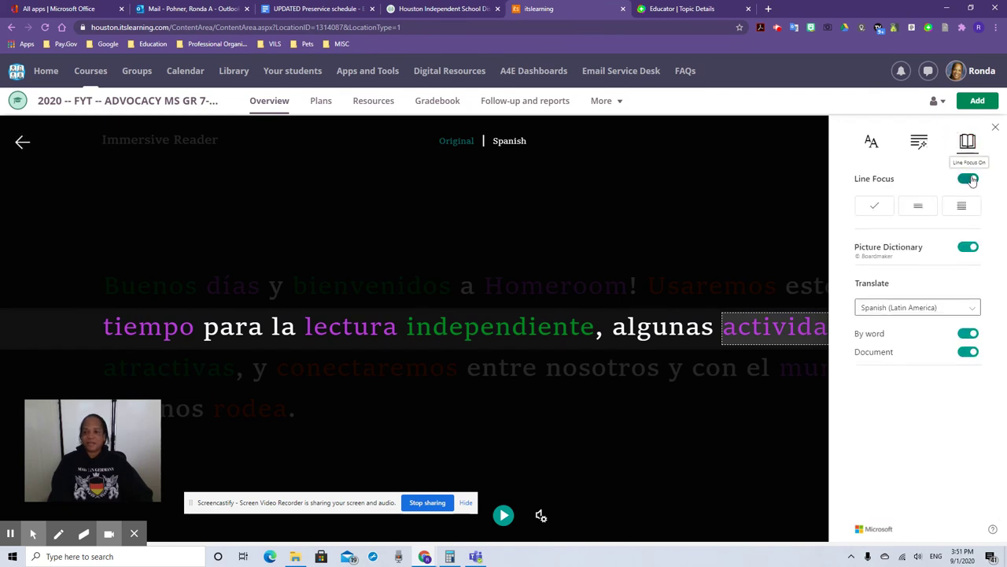
left_click(968, 179)
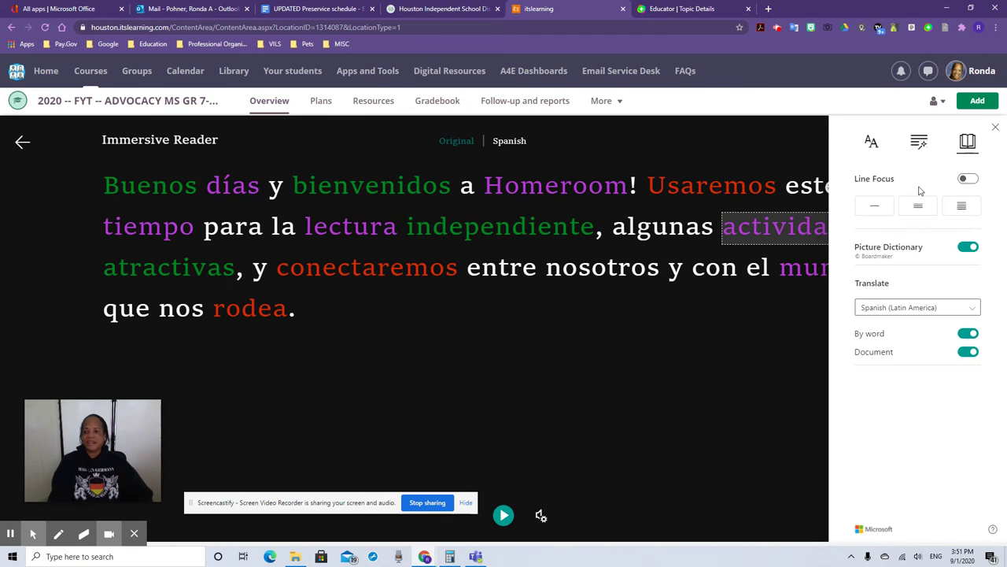
left_click(918, 142)
left_click(967, 301)
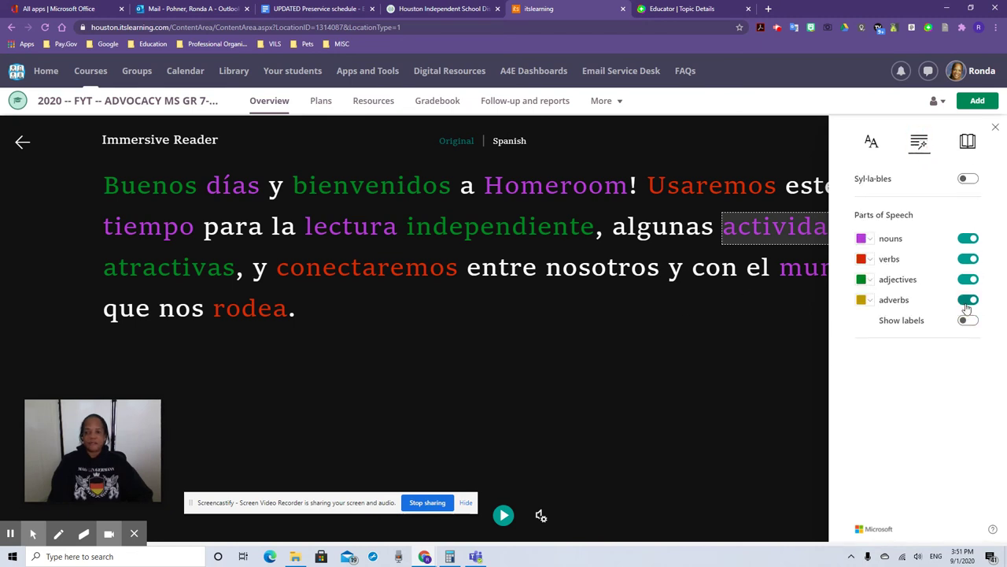
left_click(968, 320)
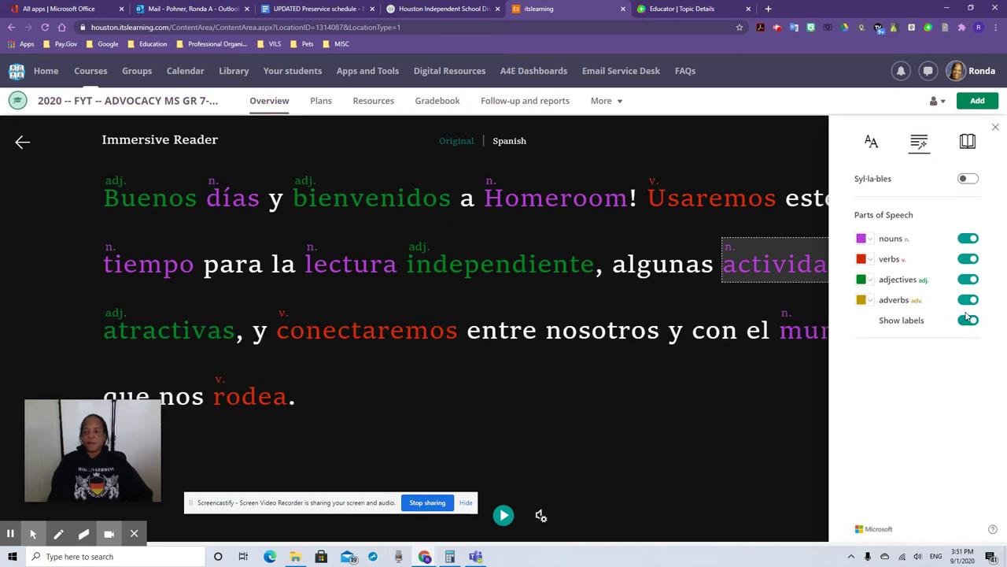
Turn off the part-of-speech labels and the highlighting of adverbs, adjectives, verbs and nouns in the Spanish text.
left_click(968, 321)
left_click(968, 300)
left_click(968, 280)
left_click(968, 259)
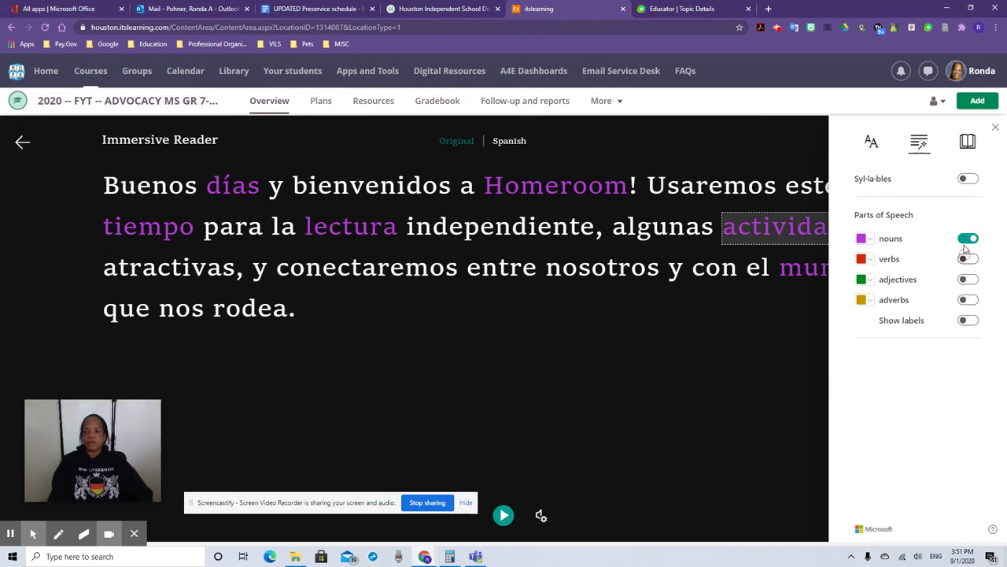
left_click(968, 239)
Apply the yellow theme to the Spanish text in the reader and replace it with the rose theme.
left_click(871, 142)
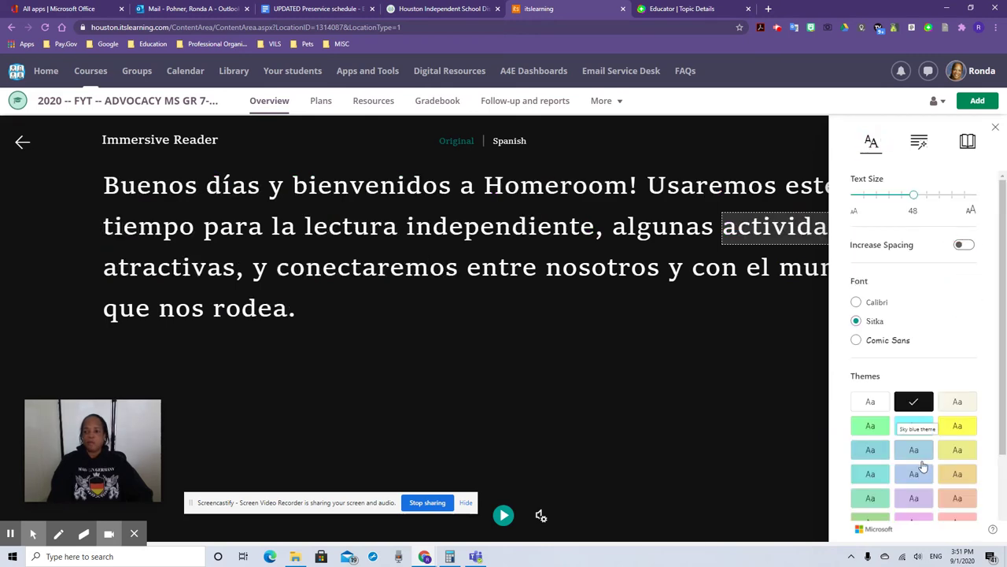
scroll(917, 428, "down", 2)
left_click(953, 329)
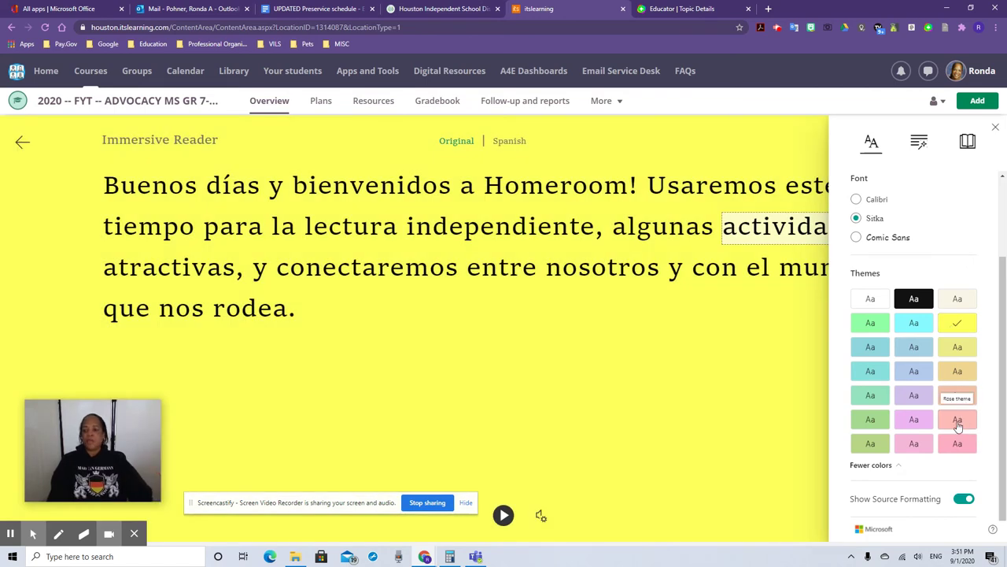
left_click(957, 418)
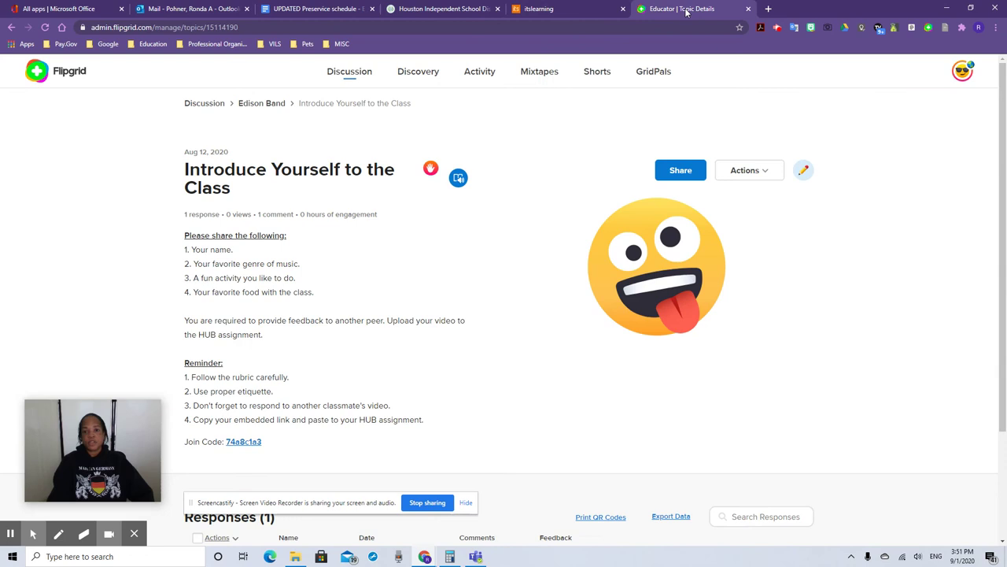
In Flipgrid, open the Introduce Yourself to the Class topic in Immersive Reader, start reading it aloud and pause after item 2.
left_click(459, 179)
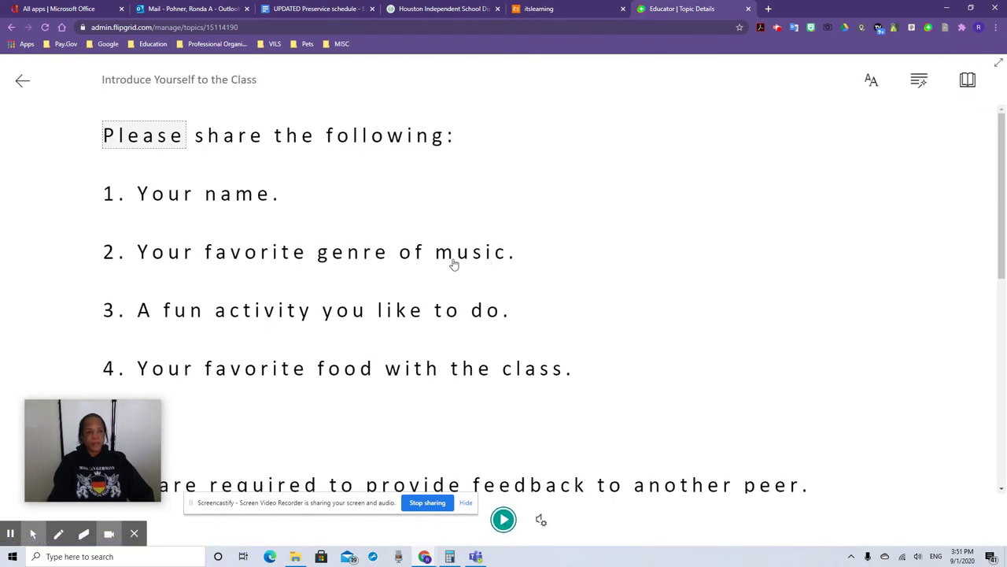
left_click(502, 520)
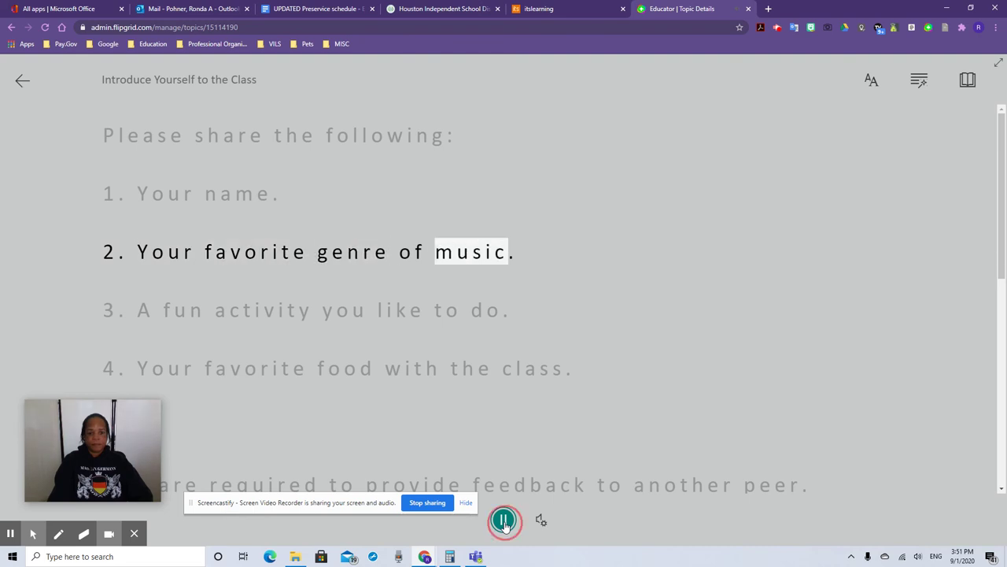
left_click(504, 521)
Review the text, grammar and reading preferences for the Flipgrid topic, browse the available translation languages, and close the settings.
left_click(872, 82)
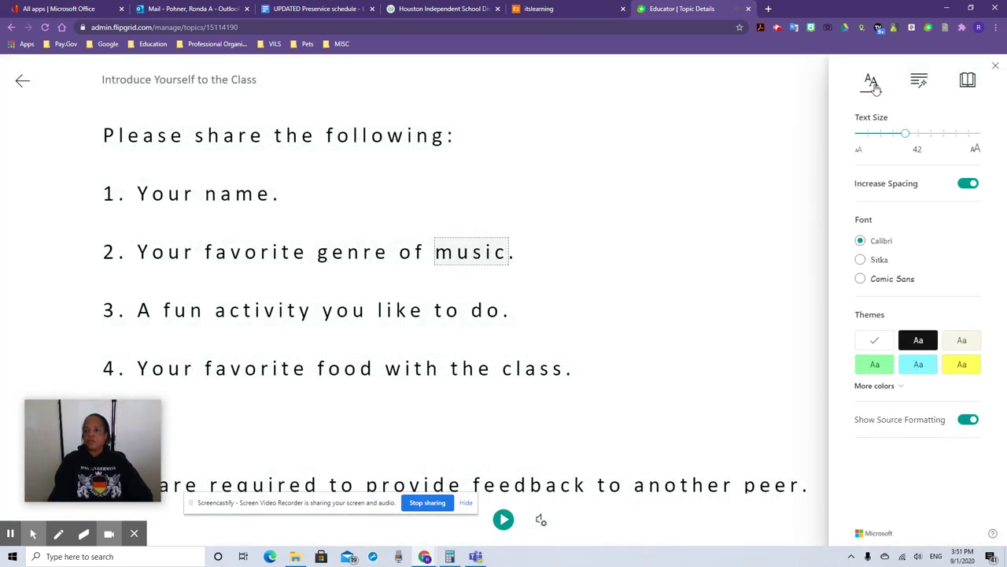
left_click(919, 81)
left_click(961, 82)
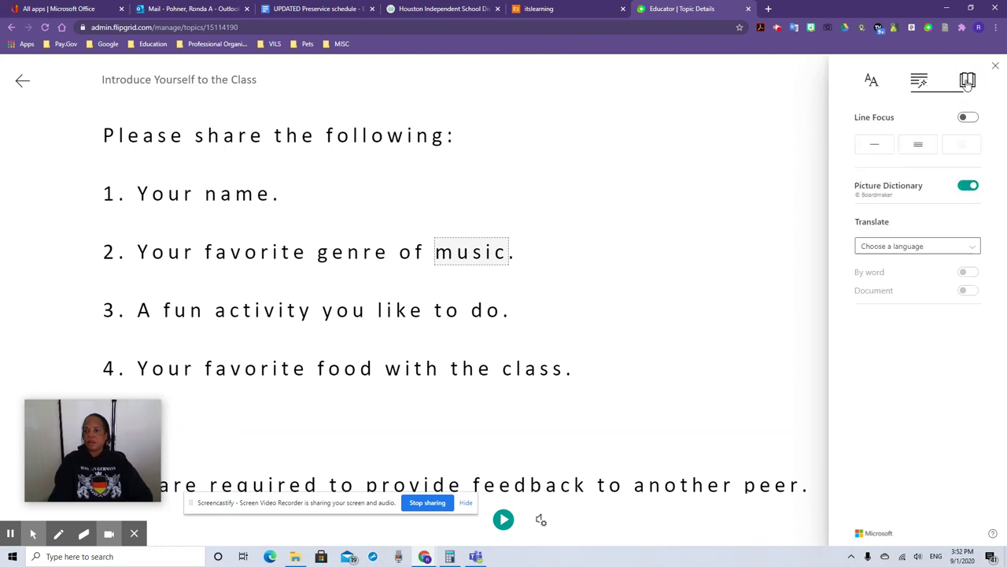
left_click(971, 250)
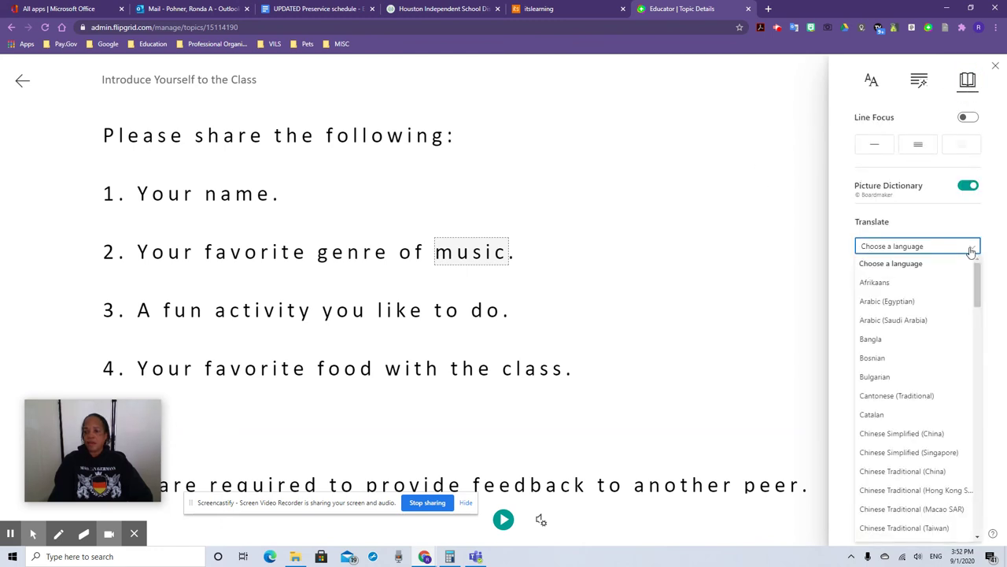
scroll(951, 308, "down", 6)
scroll(923, 311, "down", 5)
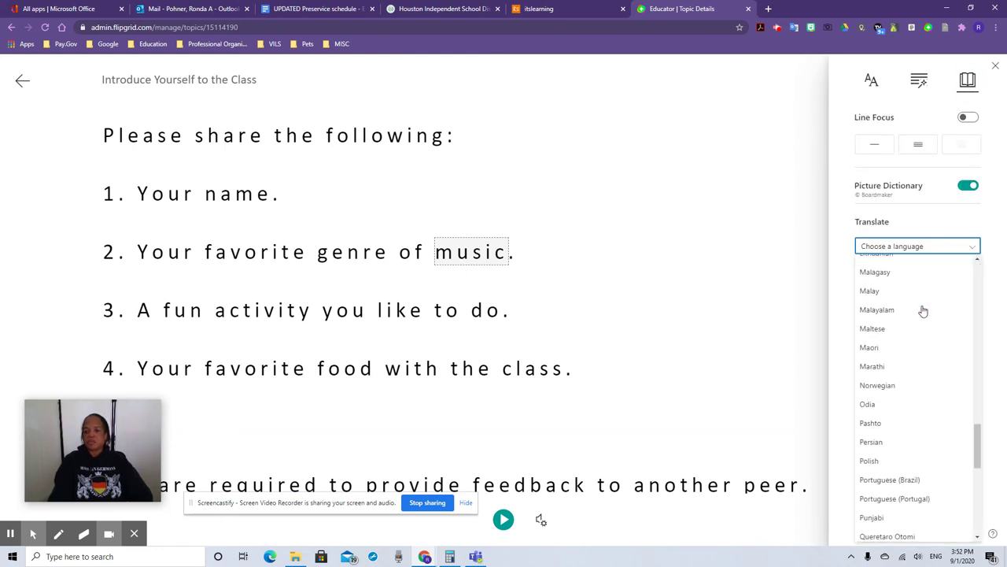
left_click(693, 259)
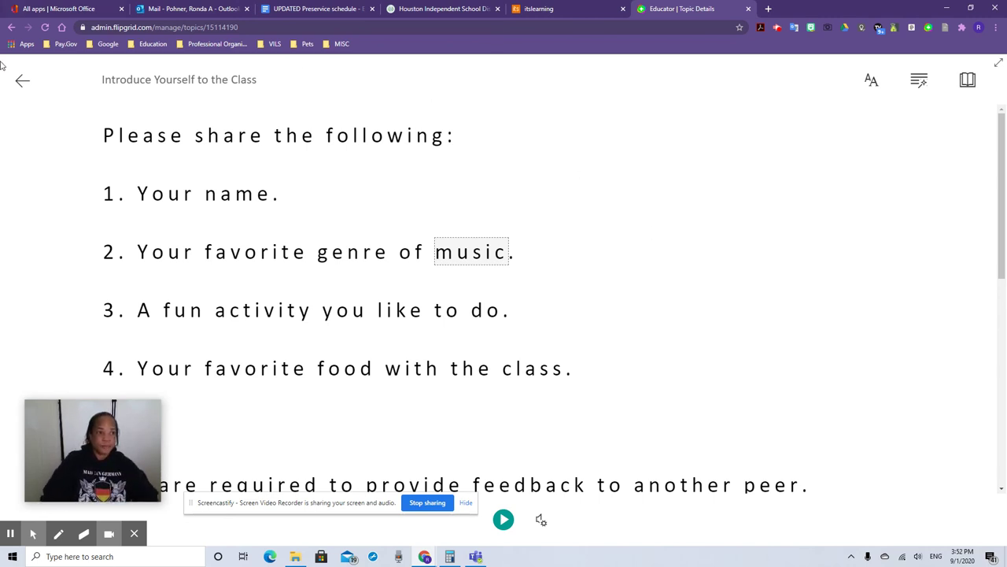
Search the Chrome Web Store for "immersive reader" extensions and return to the itslearning announcement.
left_click(19, 45)
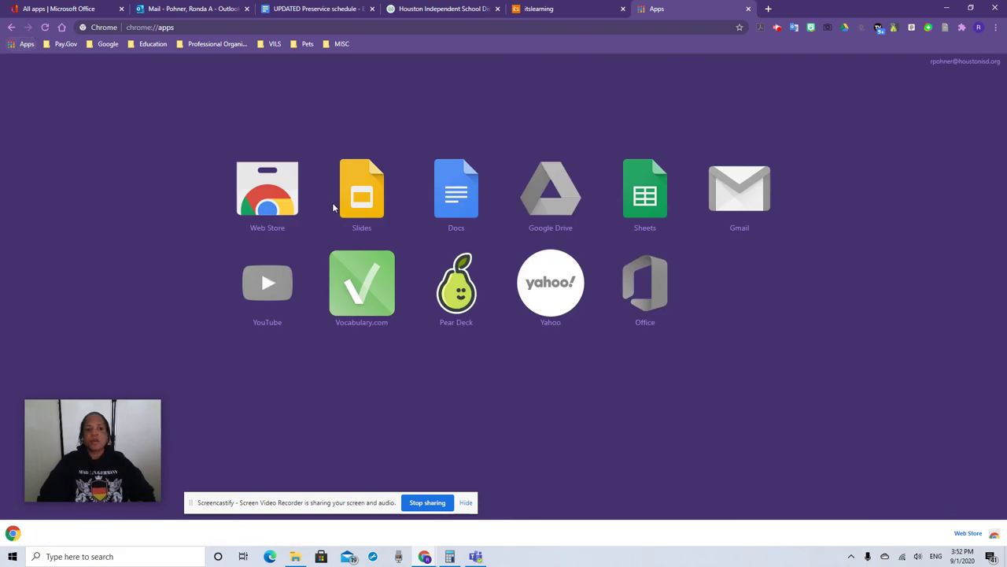
left_click(265, 200)
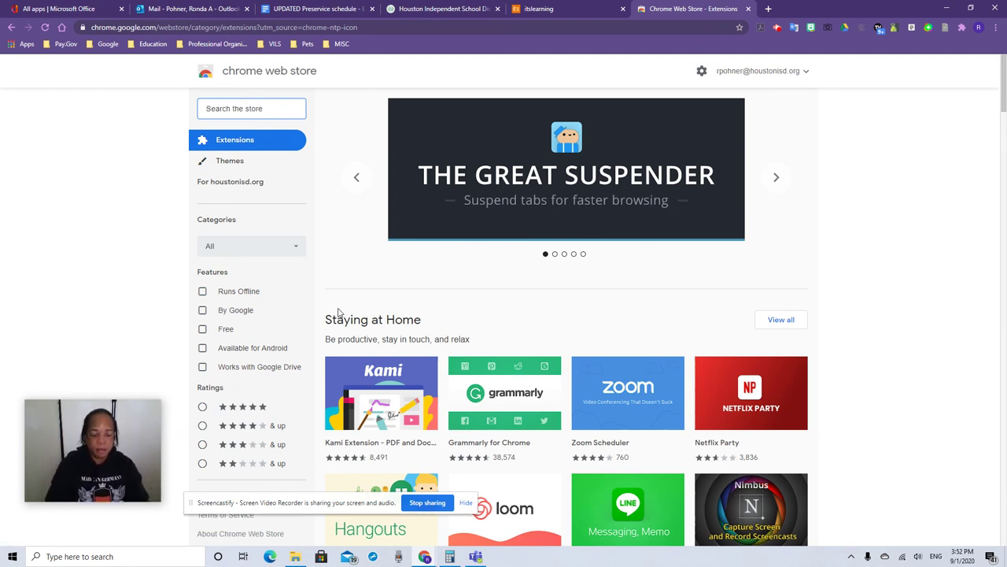
type("immersiv")
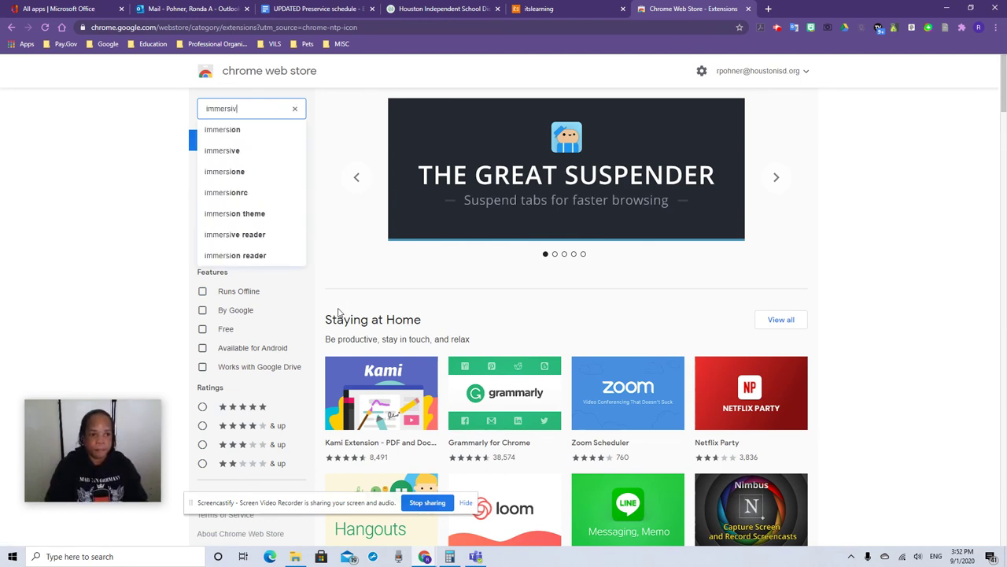
type("e reader")
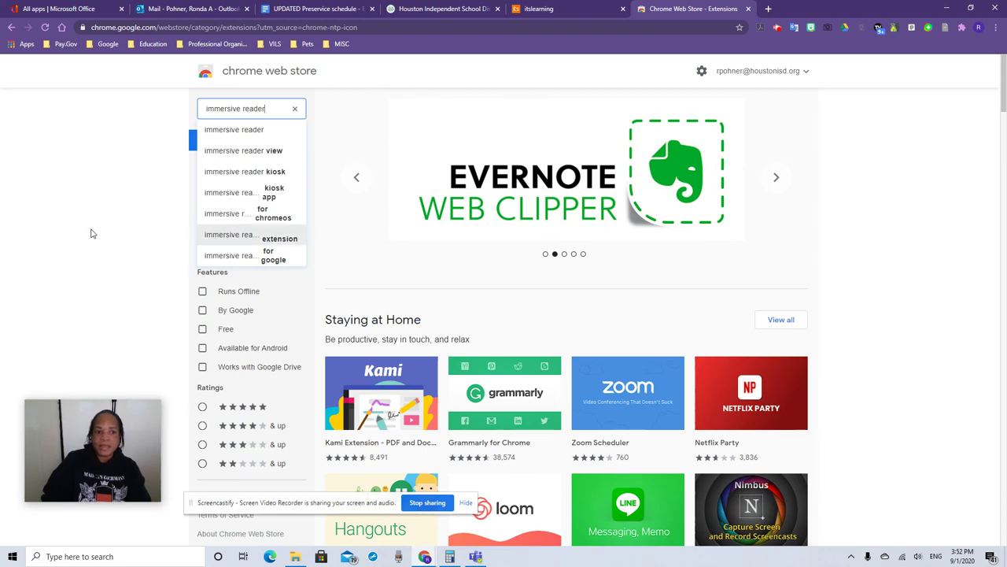
left_click(285, 136)
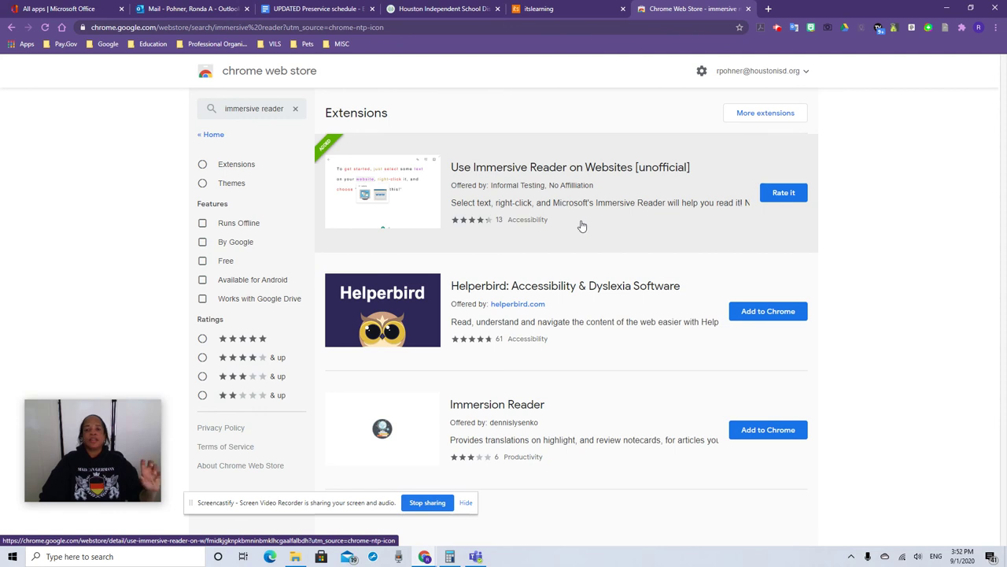
left_click(543, 9)
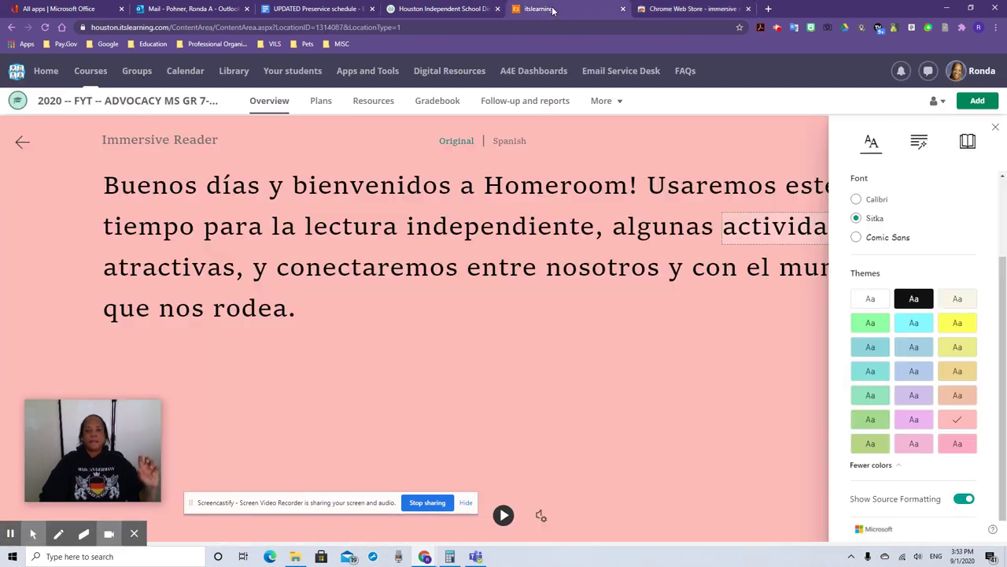